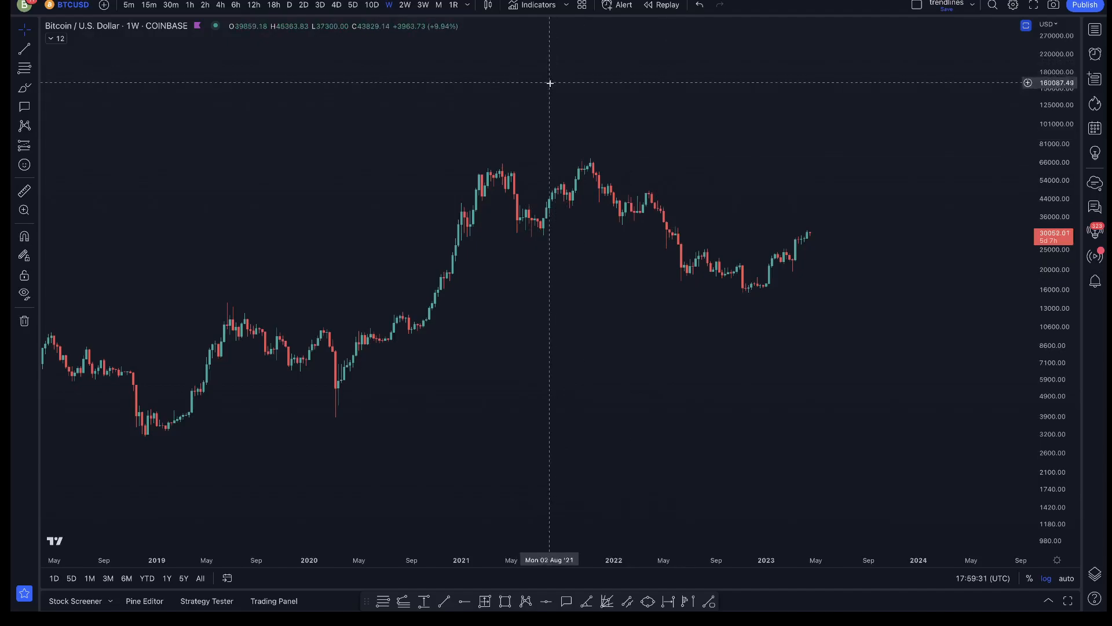
Switch the weekly BTCUSD chart from candles to the Line chart type.
{"action": "left_click", "coordinate": [487, 7]}
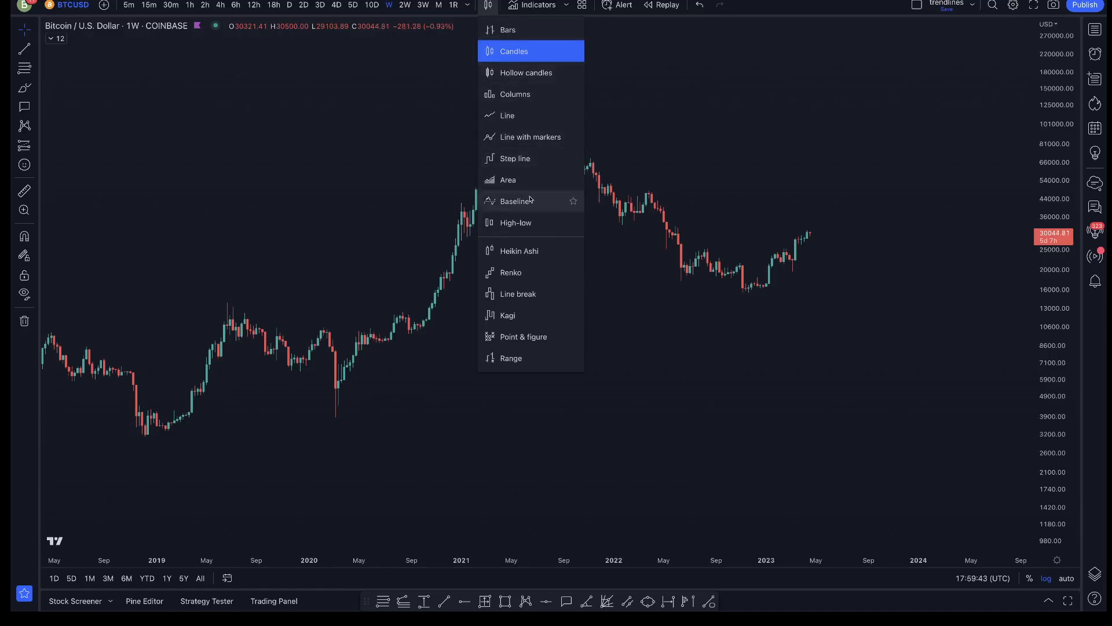
{"action": "left_click", "coordinate": [506, 116]}
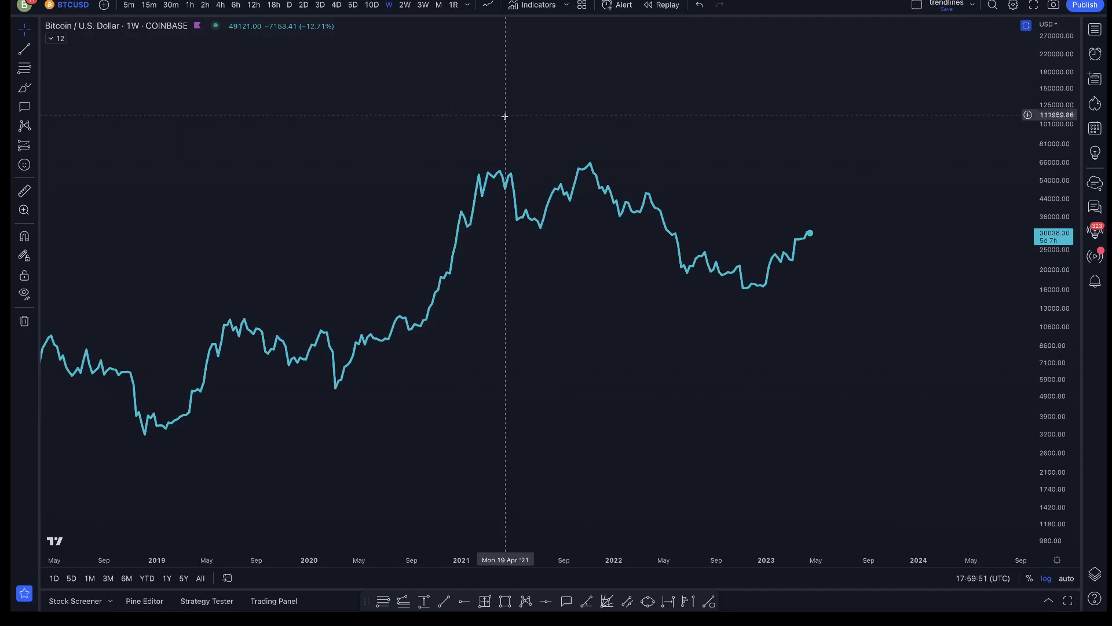
{"action": "scroll", "coordinate": [608, 124], "scroll_direction": "up", "scroll_amount": 3}
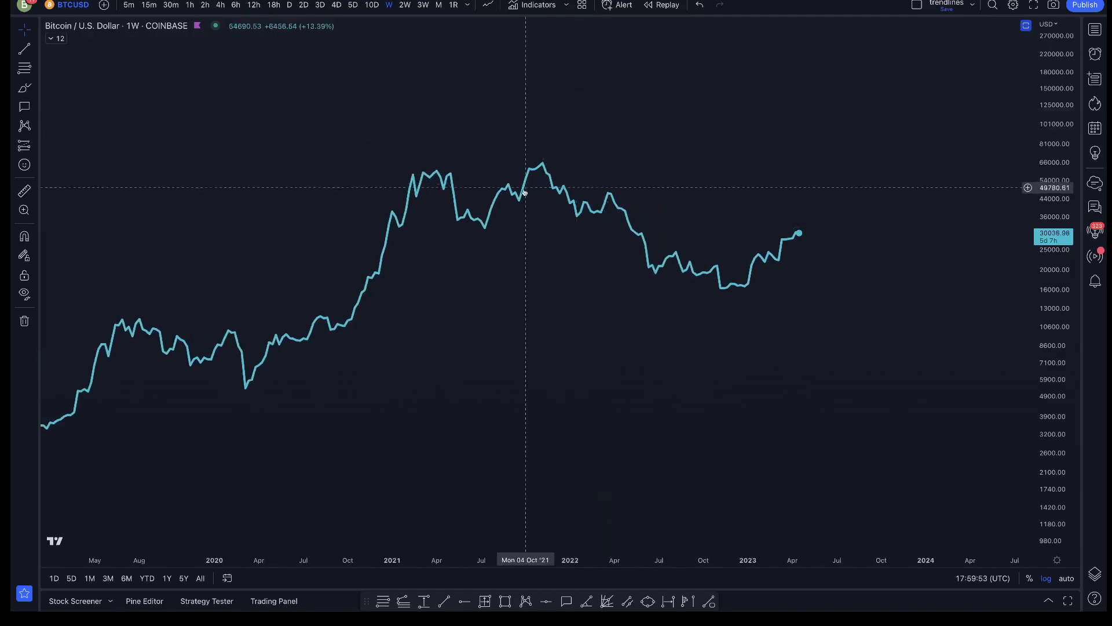
Open the price line's settings and try its thickness options from thinnest upward, finishing on the thickest.
{"action": "double_click", "coordinate": [521, 201]}
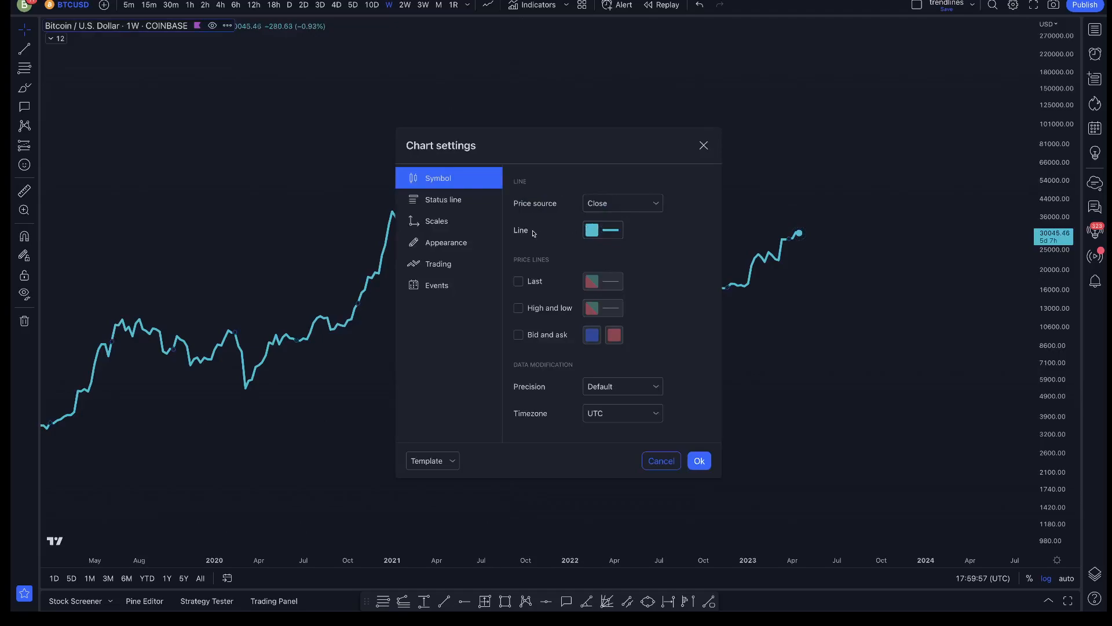
{"action": "left_click", "coordinate": [591, 233]}
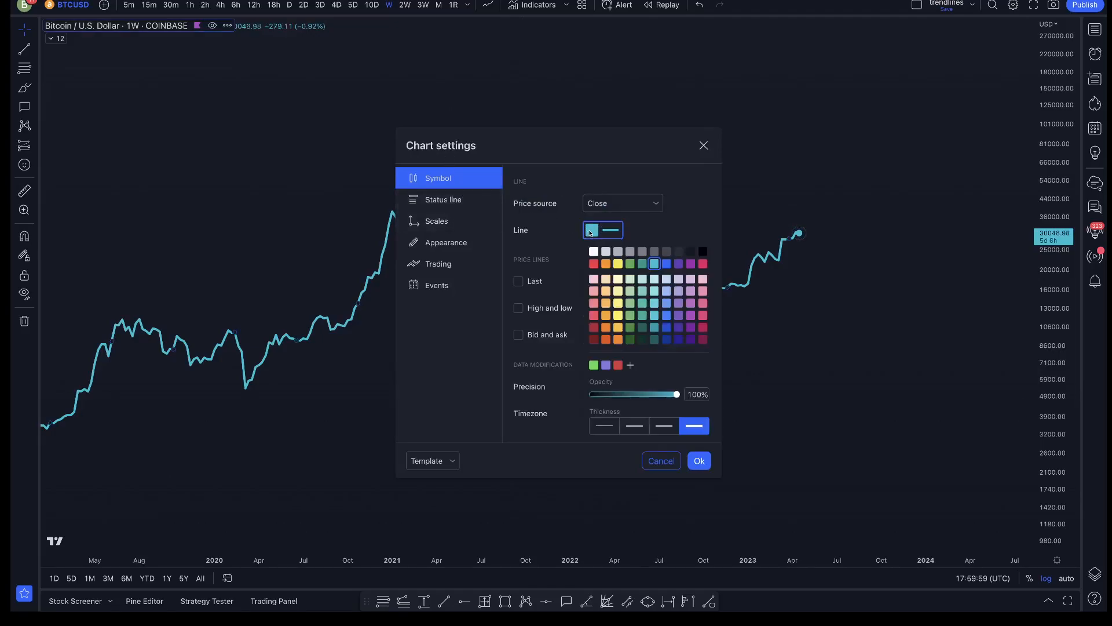
{"action": "left_click", "coordinate": [604, 425]}
{"action": "left_click", "coordinate": [634, 425]}
{"action": "left_click", "coordinate": [665, 427]}
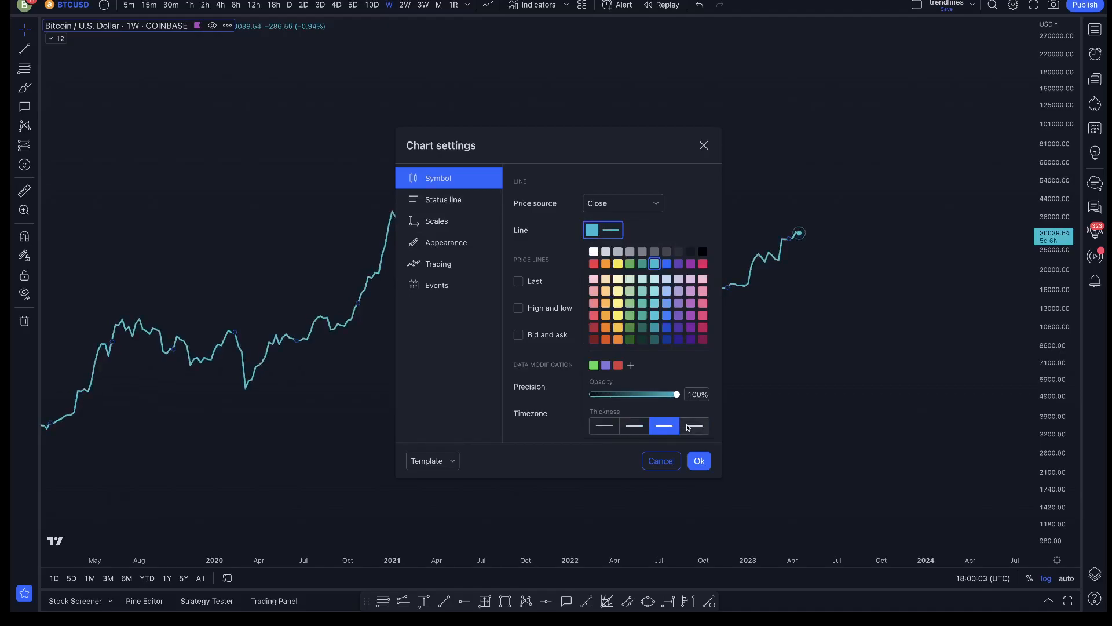
{"action": "left_click", "coordinate": [694, 425]}
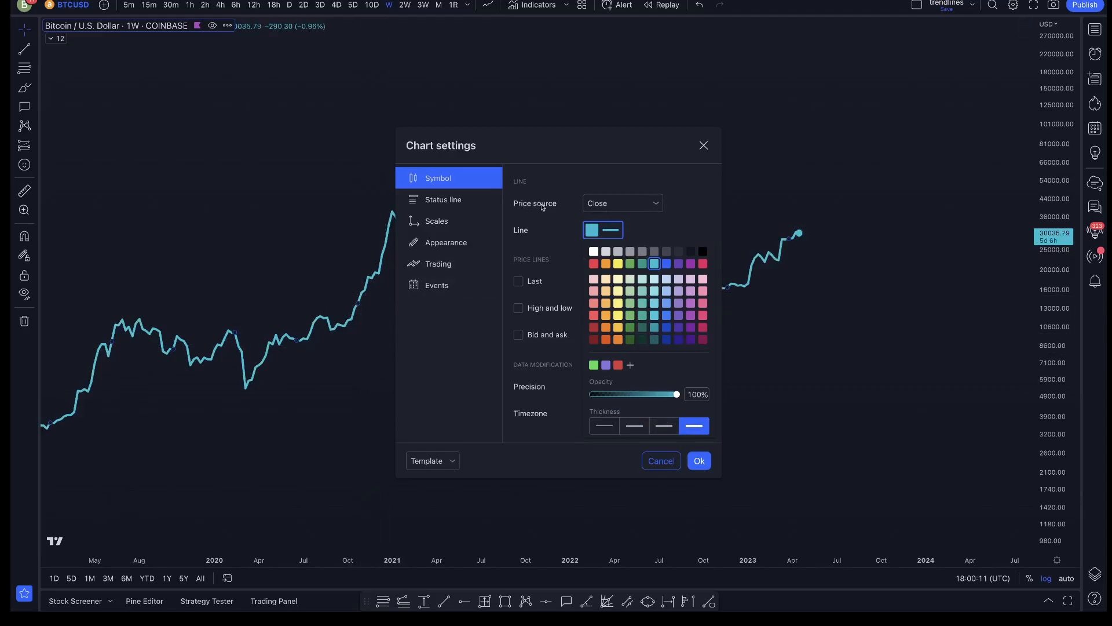
Try Open, High and Low as the line's price source, then set it back to Close.
{"action": "left_click", "coordinate": [657, 205]}
{"action": "left_click", "coordinate": [656, 205]}
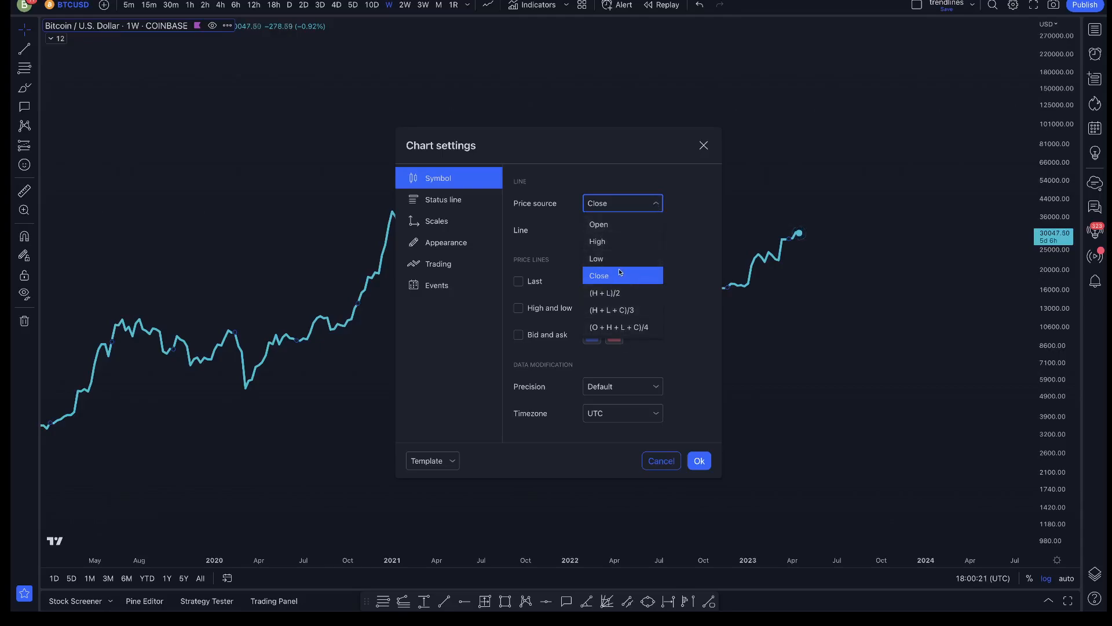
{"action": "left_click", "coordinate": [608, 224]}
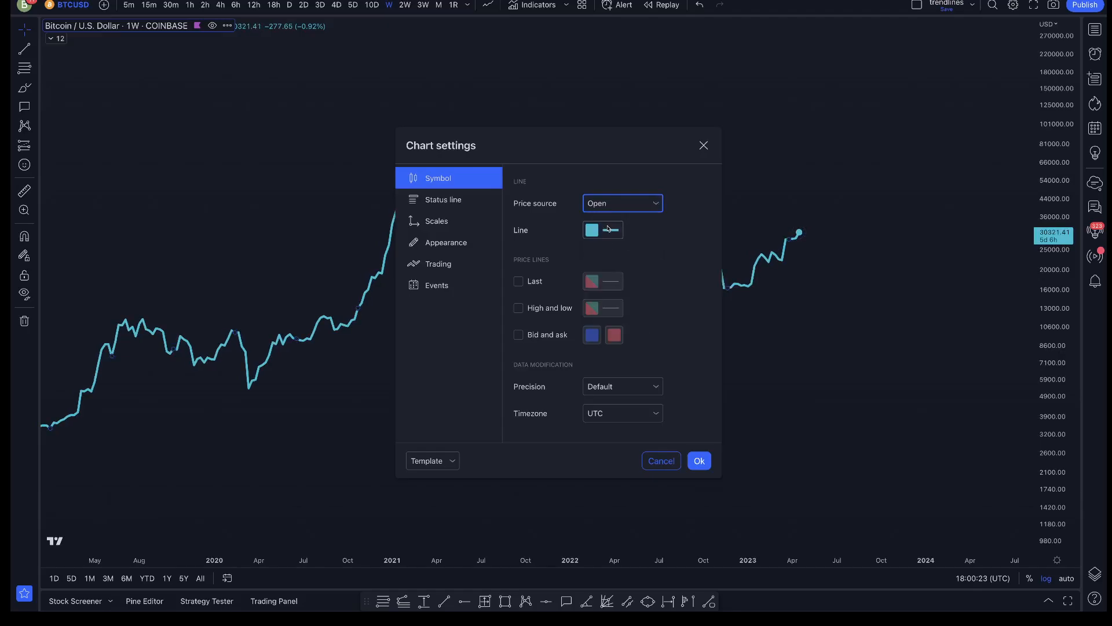
{"action": "left_click", "coordinate": [656, 203]}
{"action": "left_click", "coordinate": [629, 241]}
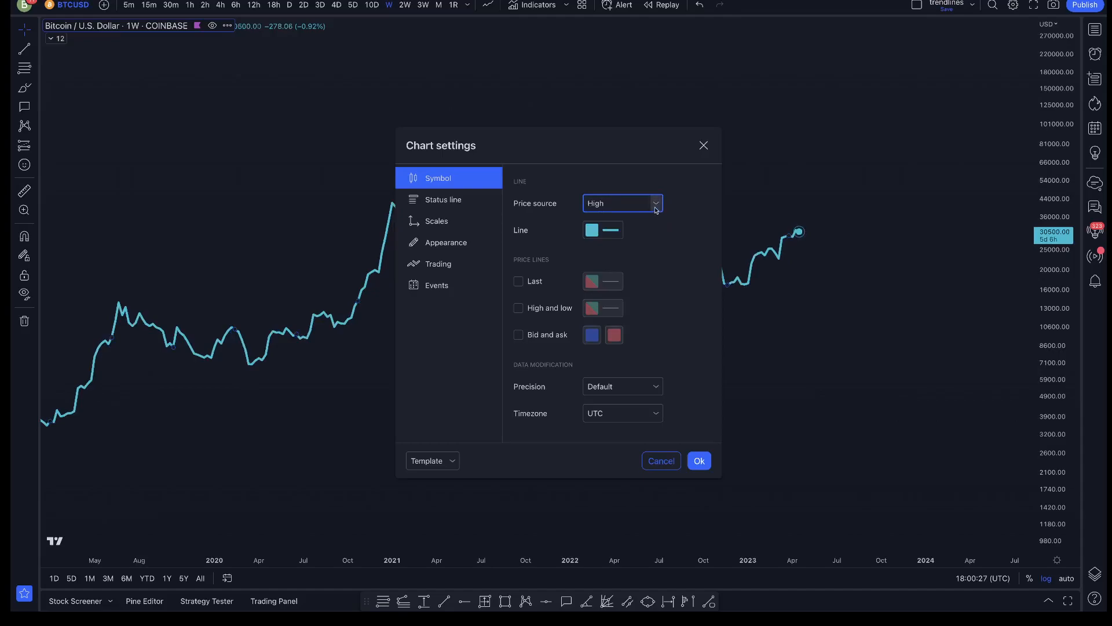
{"action": "left_click", "coordinate": [656, 206]}
{"action": "left_click", "coordinate": [626, 258]}
{"action": "left_click", "coordinate": [644, 204]}
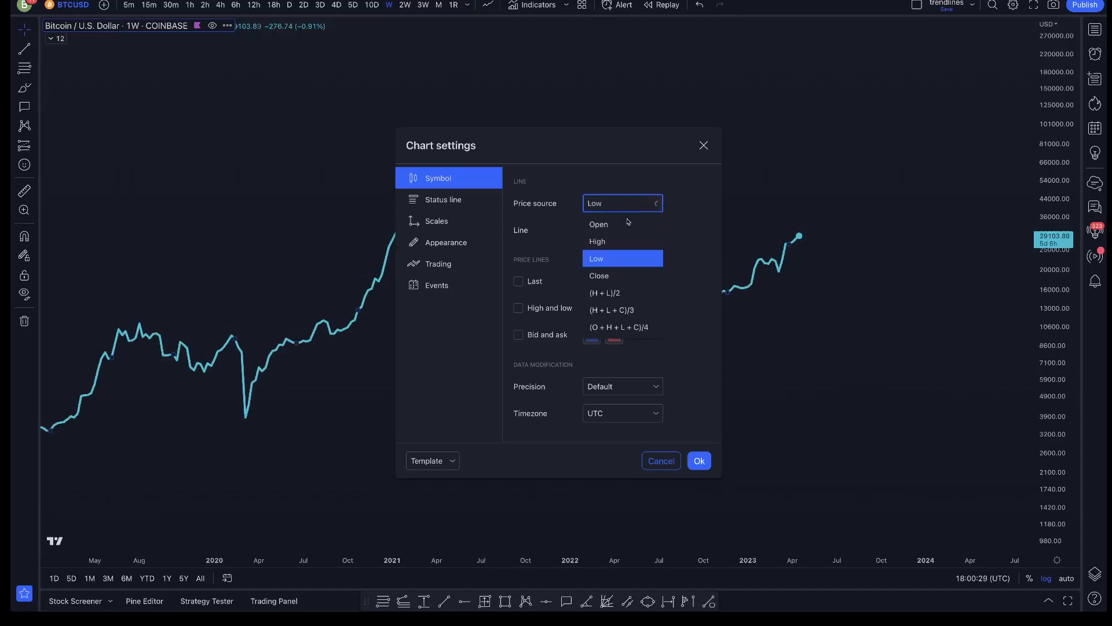
{"action": "left_click", "coordinate": [599, 275]}
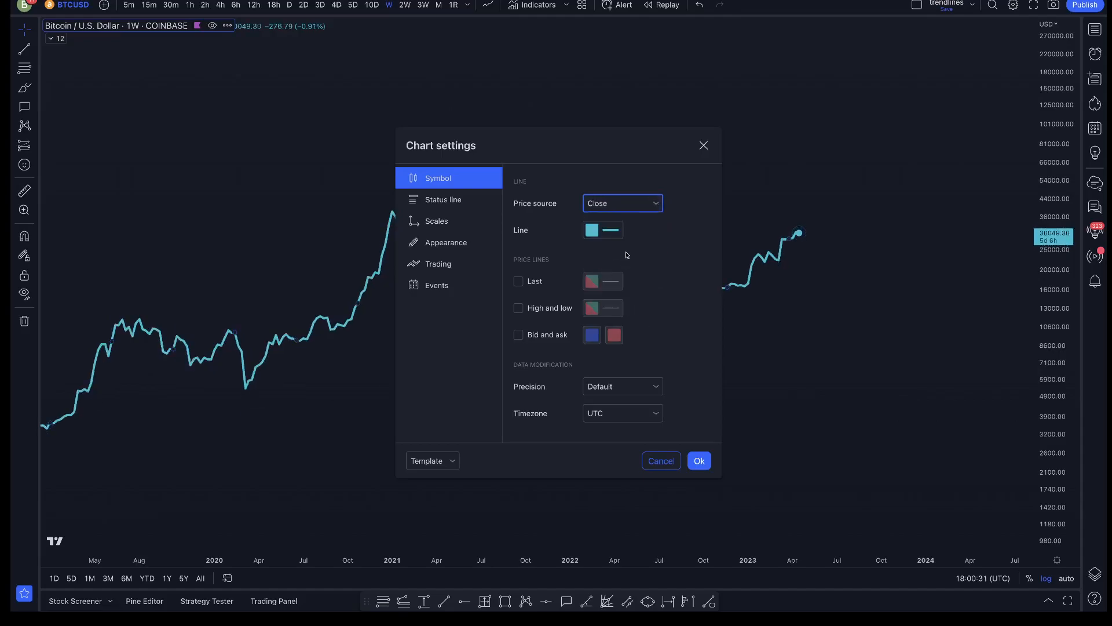
Try the averaged price sources (H + L)/2, (H + L + C)/3 and (O + H + L + C)/4, then restore Close and close the settings.
{"action": "left_click", "coordinate": [657, 206]}
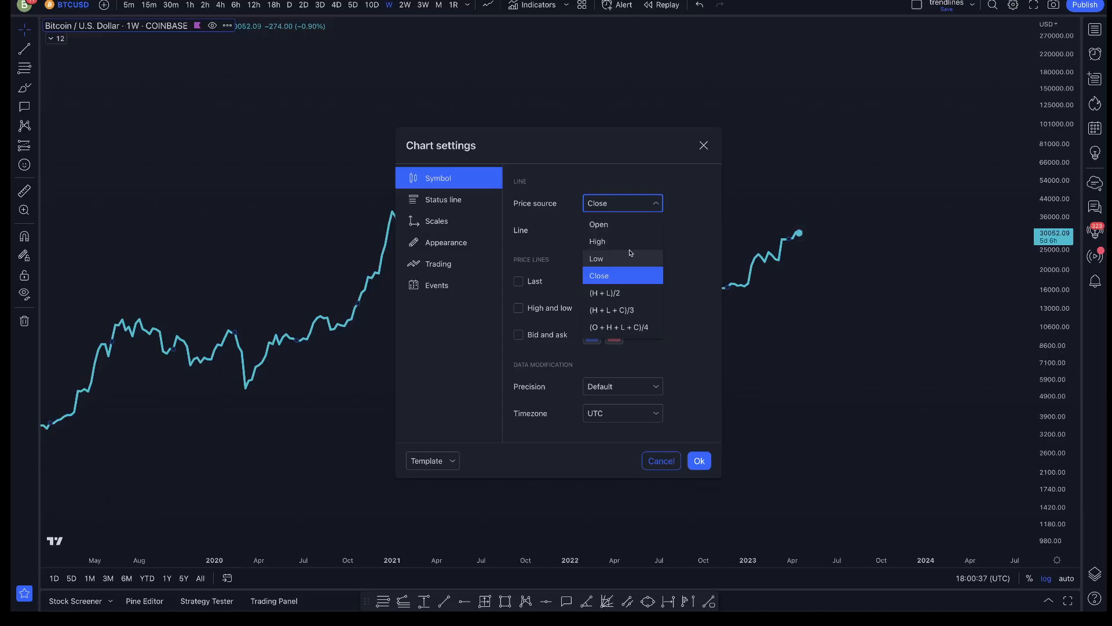
{"action": "left_click", "coordinate": [603, 295]}
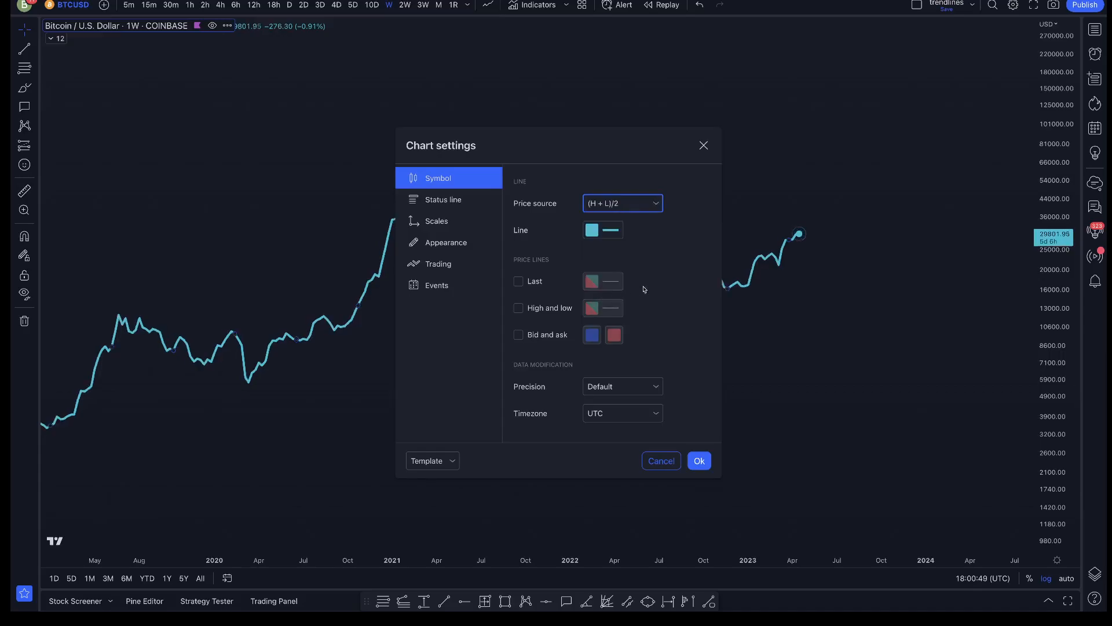
{"action": "left_click", "coordinate": [656, 206]}
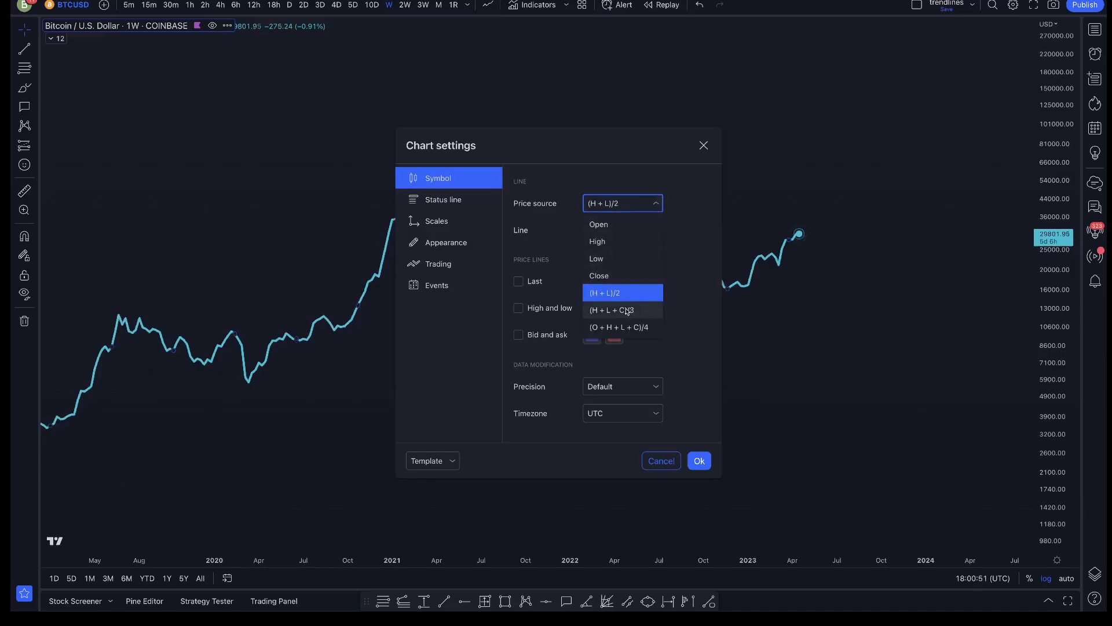
{"action": "left_click", "coordinate": [626, 311]}
{"action": "left_click", "coordinate": [654, 204]}
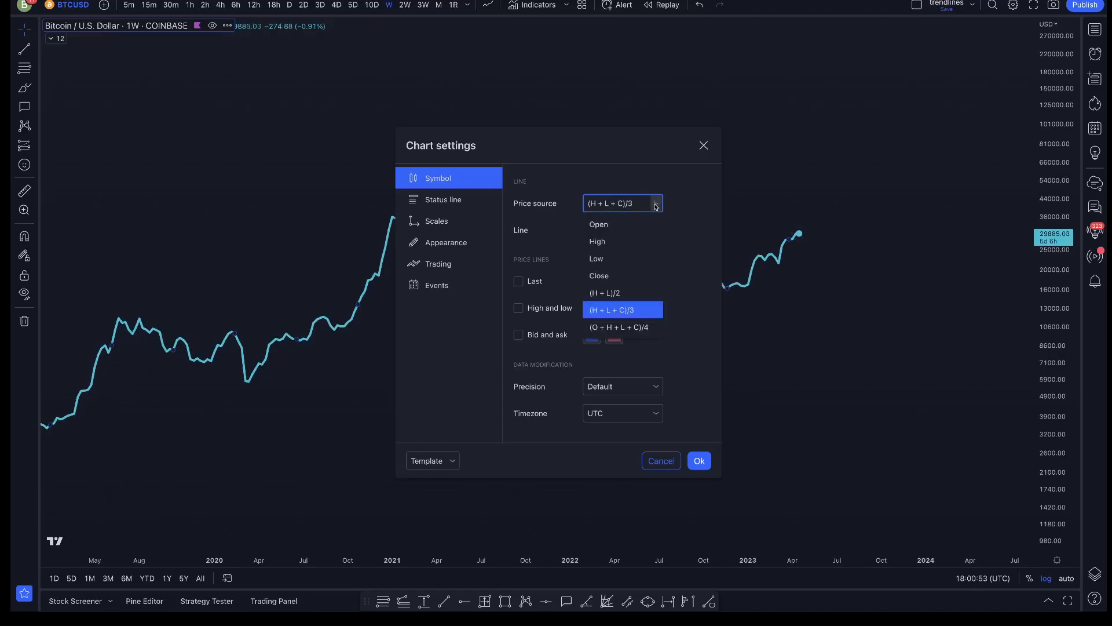
{"action": "left_click", "coordinate": [630, 328]}
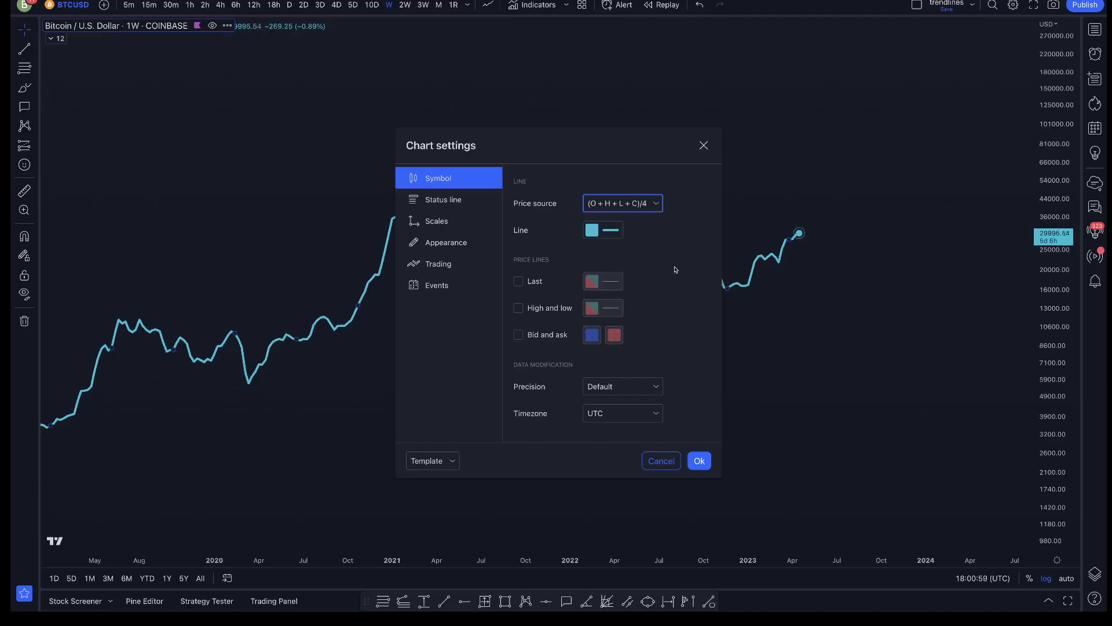
{"action": "left_click", "coordinate": [658, 206]}
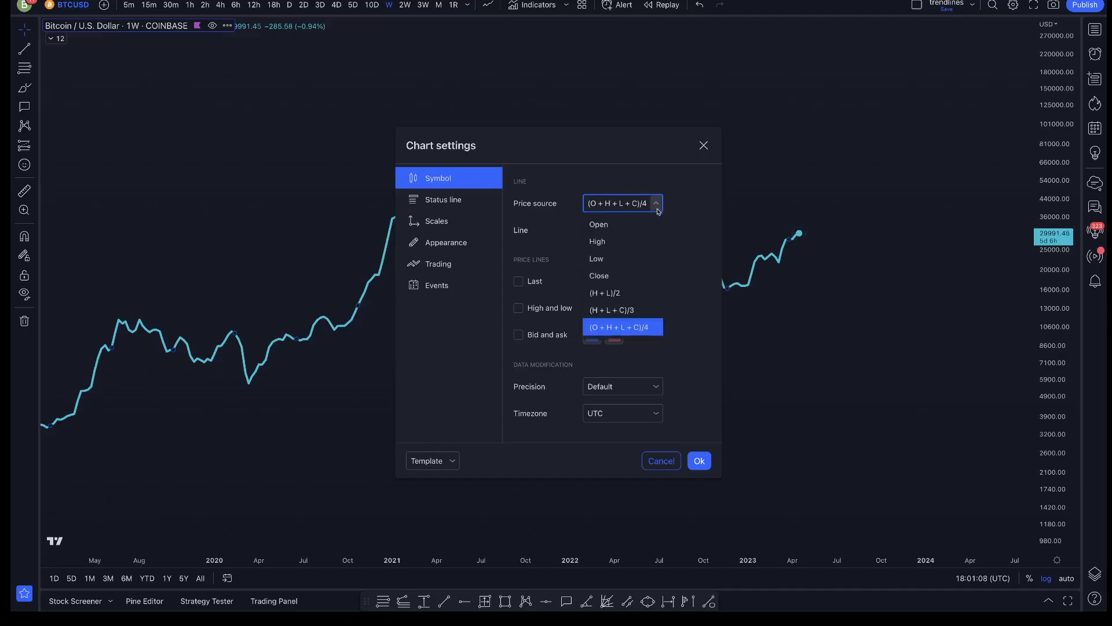
{"action": "left_click", "coordinate": [634, 278]}
{"action": "left_click_drag", "start_coordinate": [607, 132], "coordinate": [799, 105]}
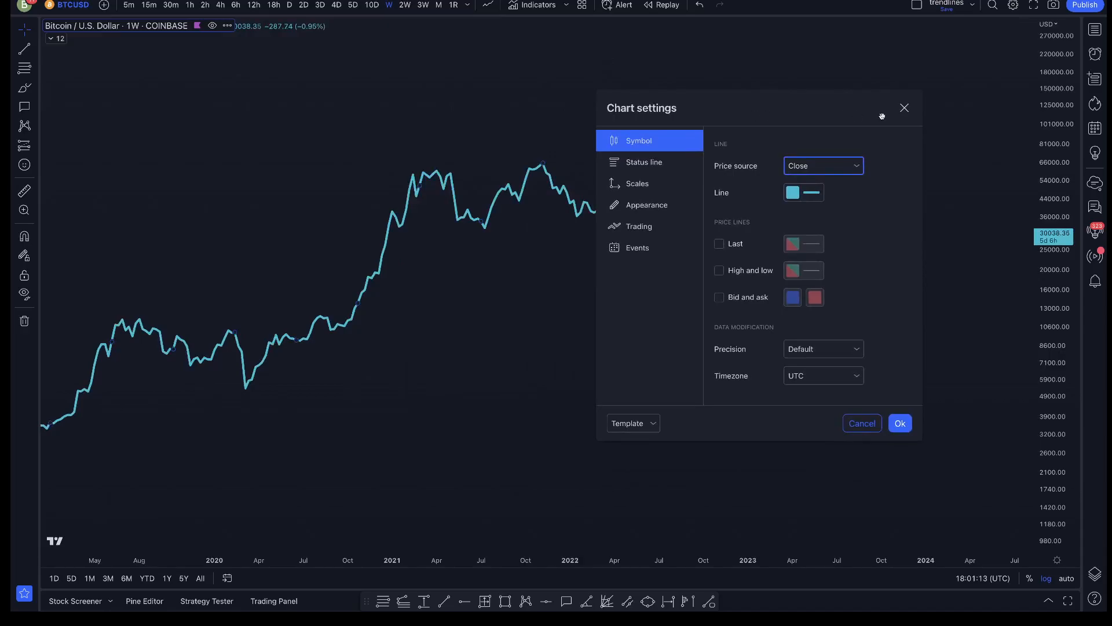
{"action": "left_click", "coordinate": [903, 109]}
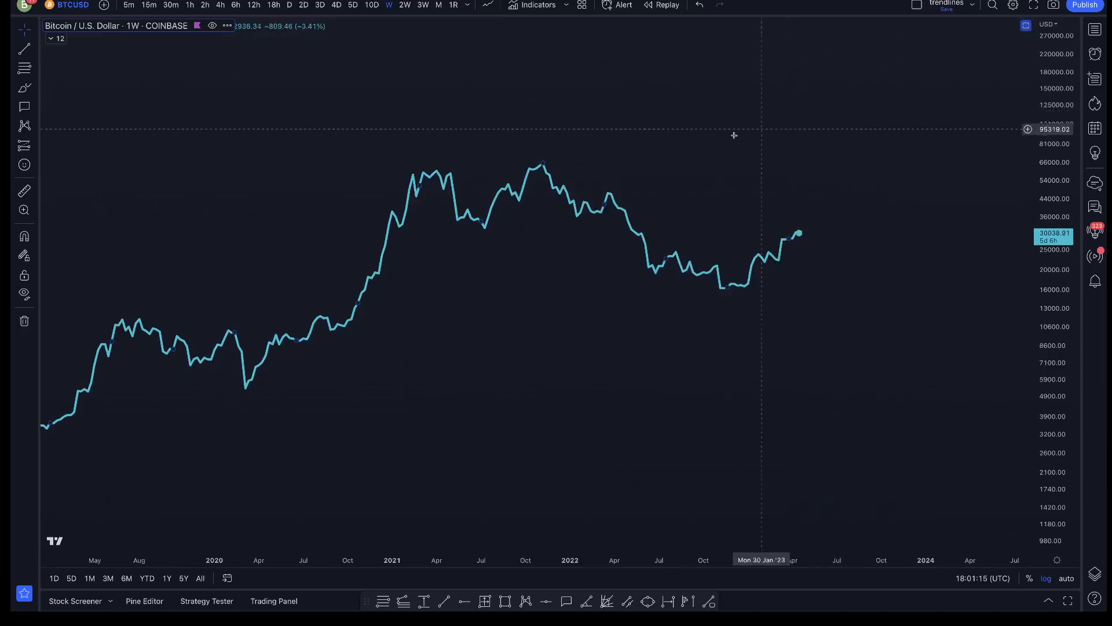
Draw a trend line from the November 2021 peak at about 67,081 down to about 19,530 in March 2023.
{"action": "scroll", "coordinate": [733, 251], "scroll_direction": "down", "scroll_amount": 2}
{"action": "scroll", "coordinate": [734, 251], "scroll_direction": "right", "scroll_amount": 3}
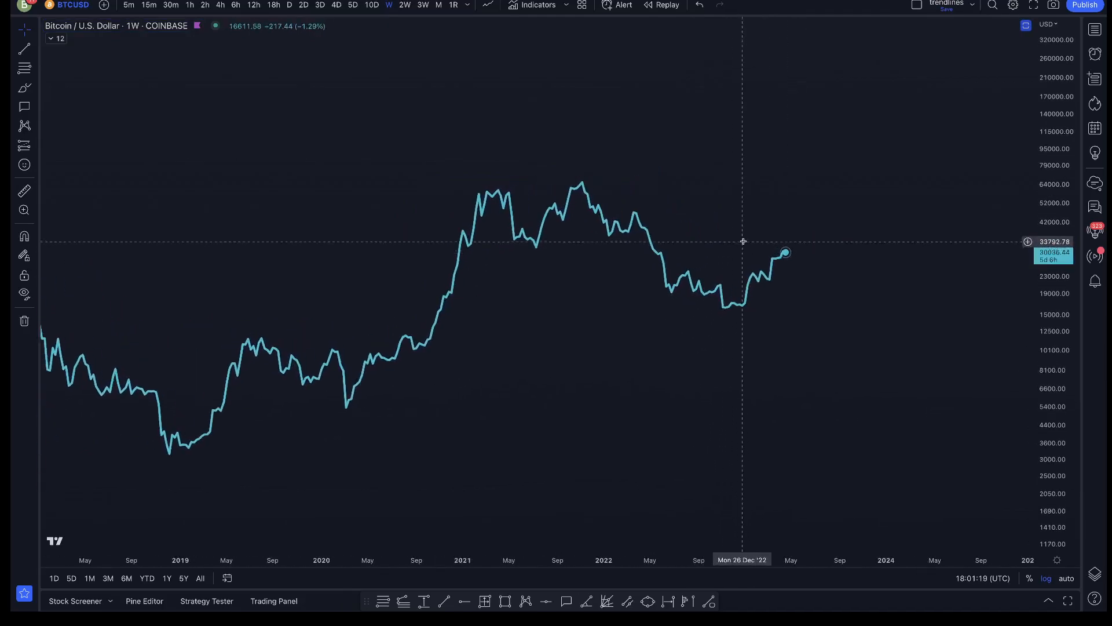
{"action": "left_click", "coordinate": [24, 49]}
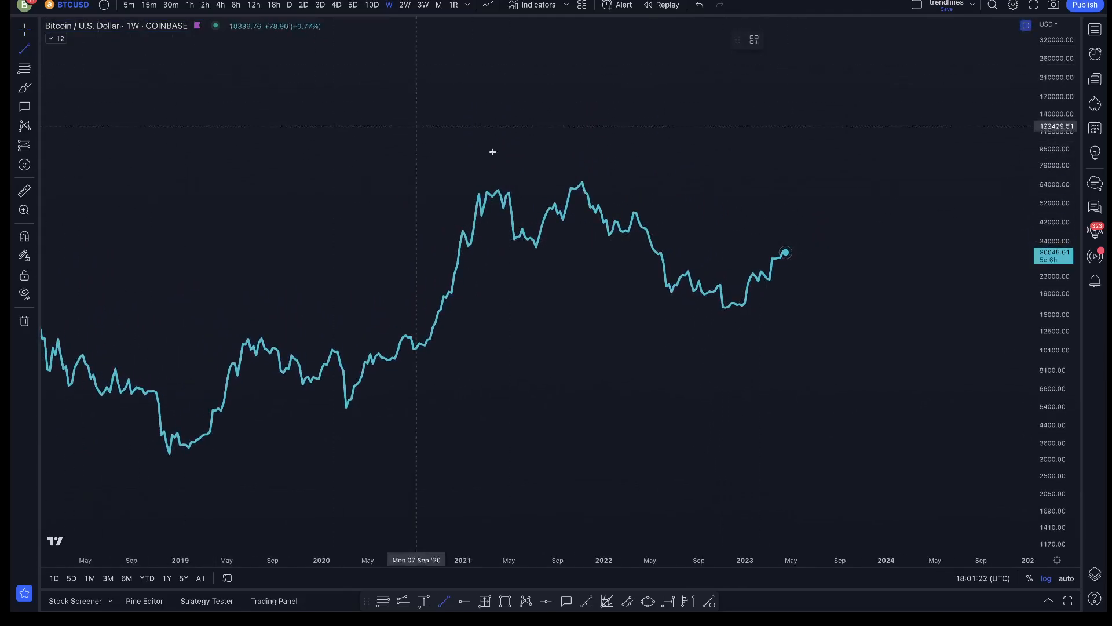
{"action": "left_click", "coordinate": [585, 181]}
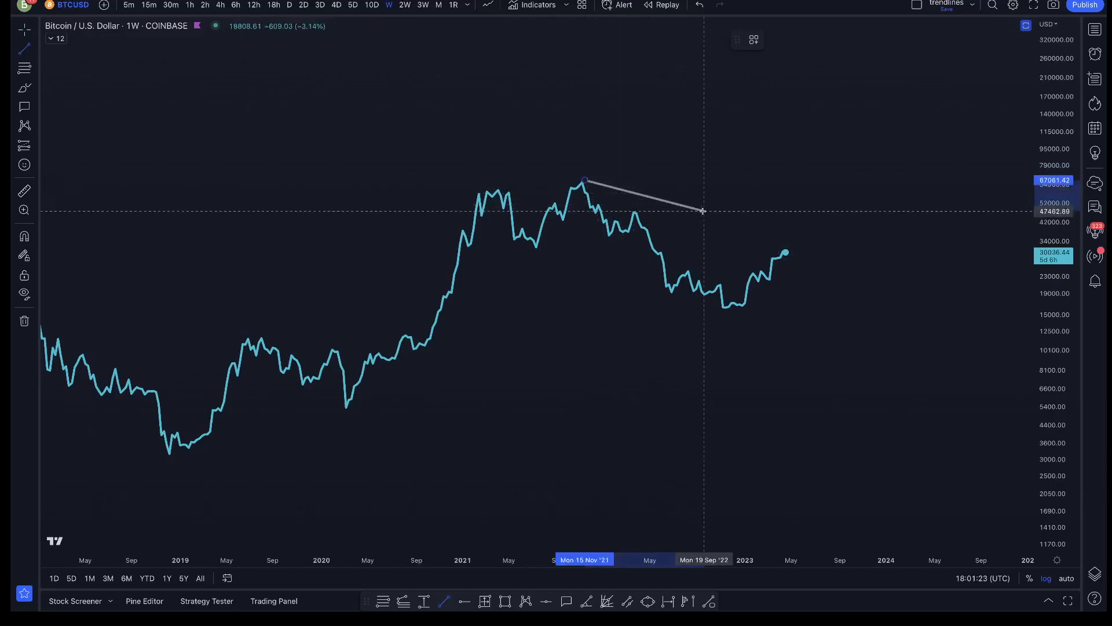
{"action": "left_click", "coordinate": [768, 291]}
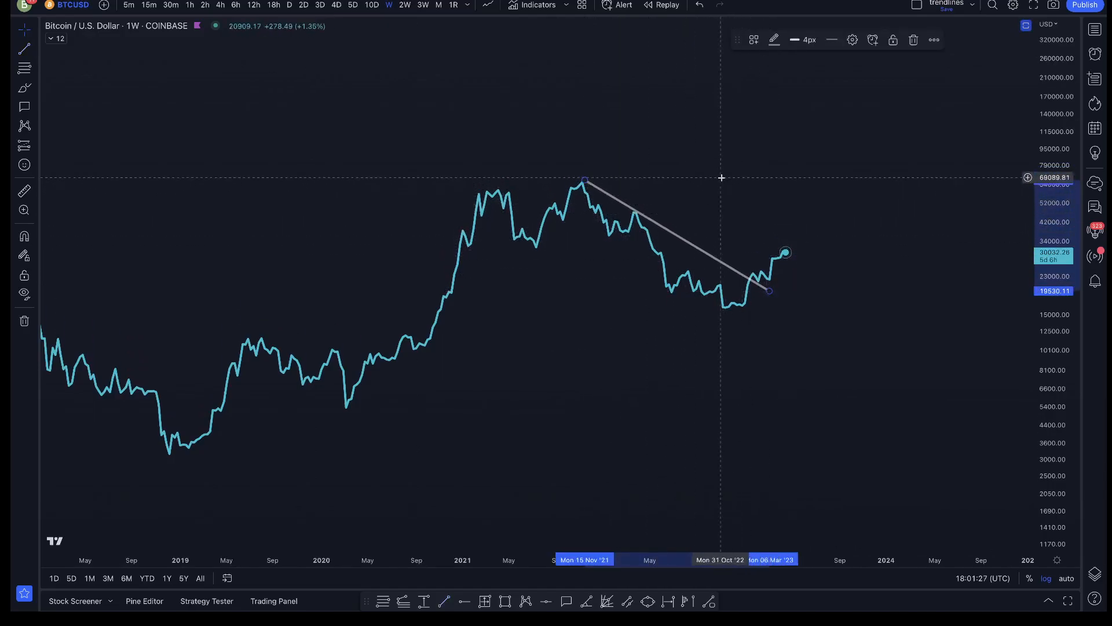
Delete the descending trend line drawn from the November 2021 peak.
{"action": "scroll", "coordinate": [720, 178], "scroll_direction": "down", "scroll_amount": 1}
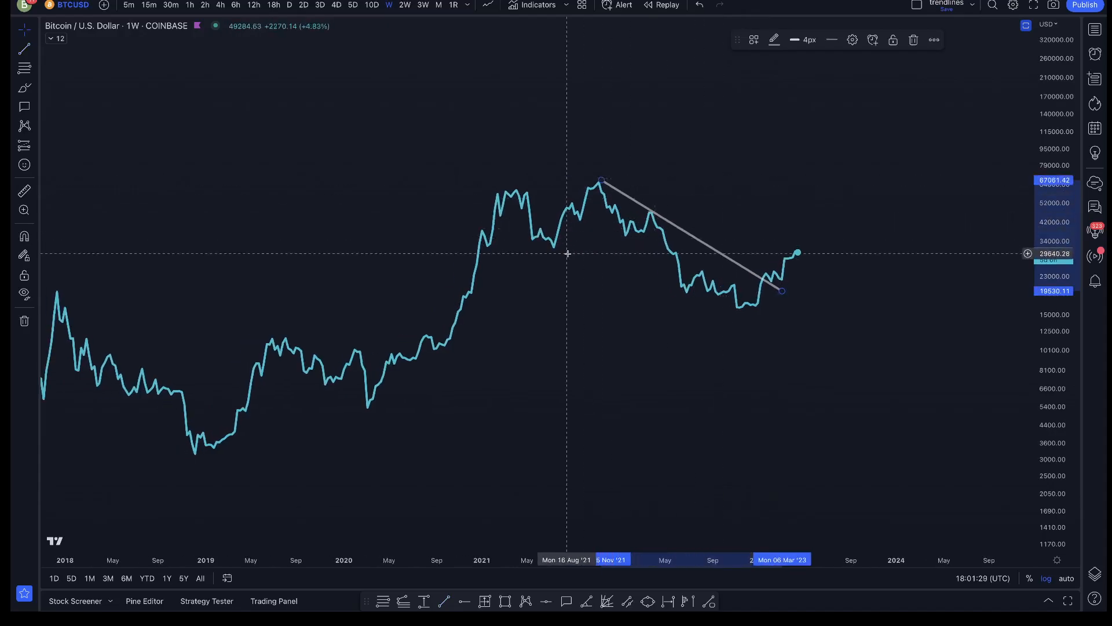
{"action": "scroll", "coordinate": [575, 249], "scroll_direction": "left", "scroll_amount": 1}
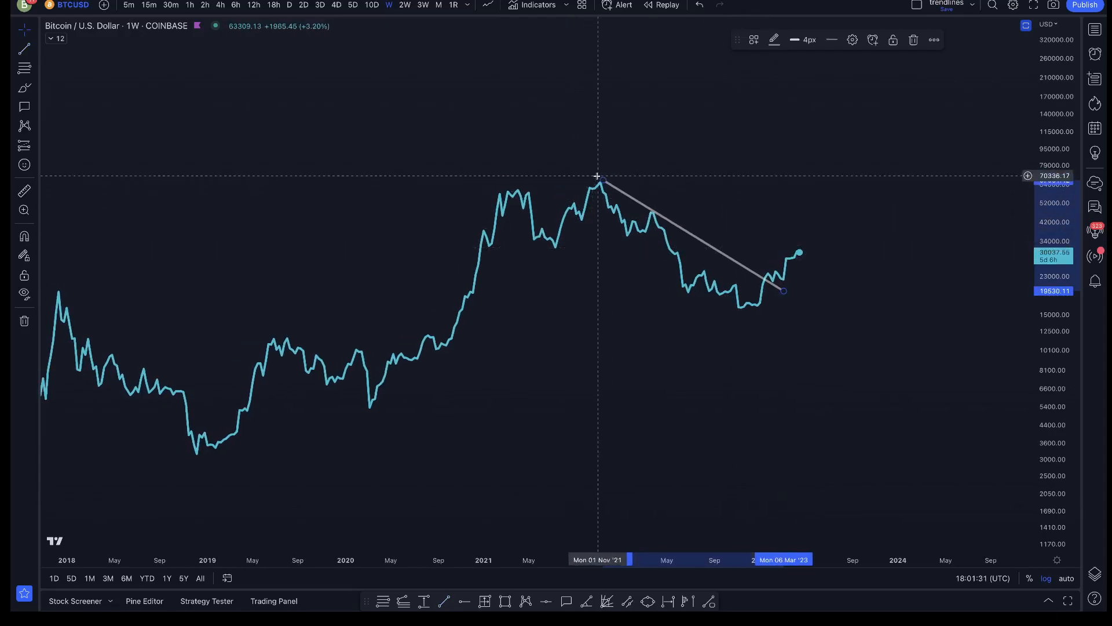
{"action": "left_click", "coordinate": [915, 39]}
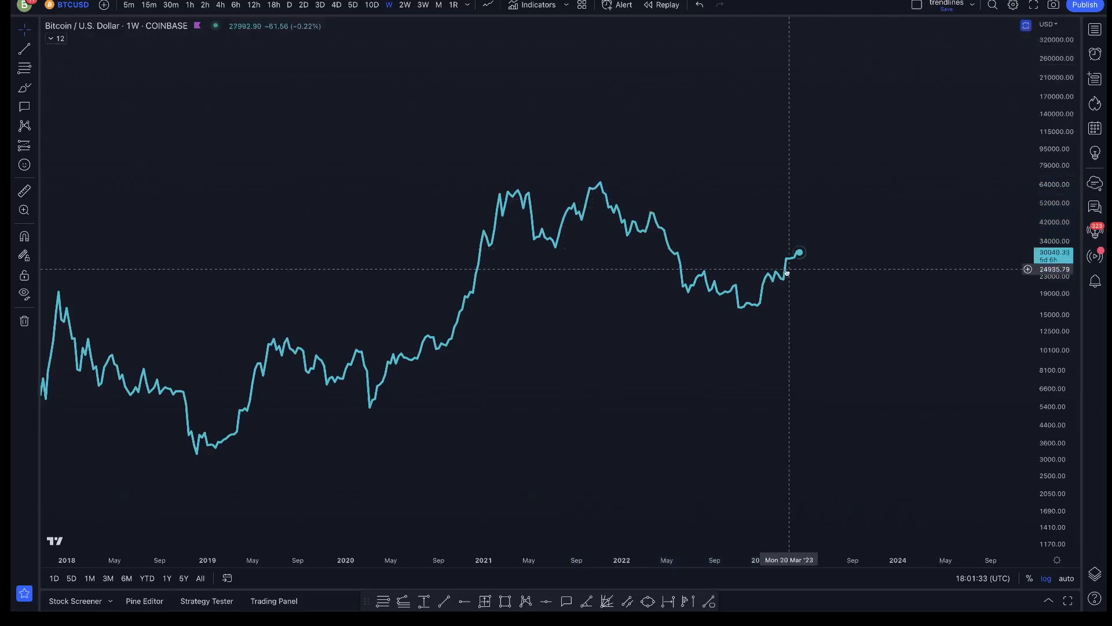
Place a horizontal line across the chart at about 31,460, just above the latest price.
{"action": "scroll", "coordinate": [776, 278], "scroll_direction": "down", "scroll_amount": 3}
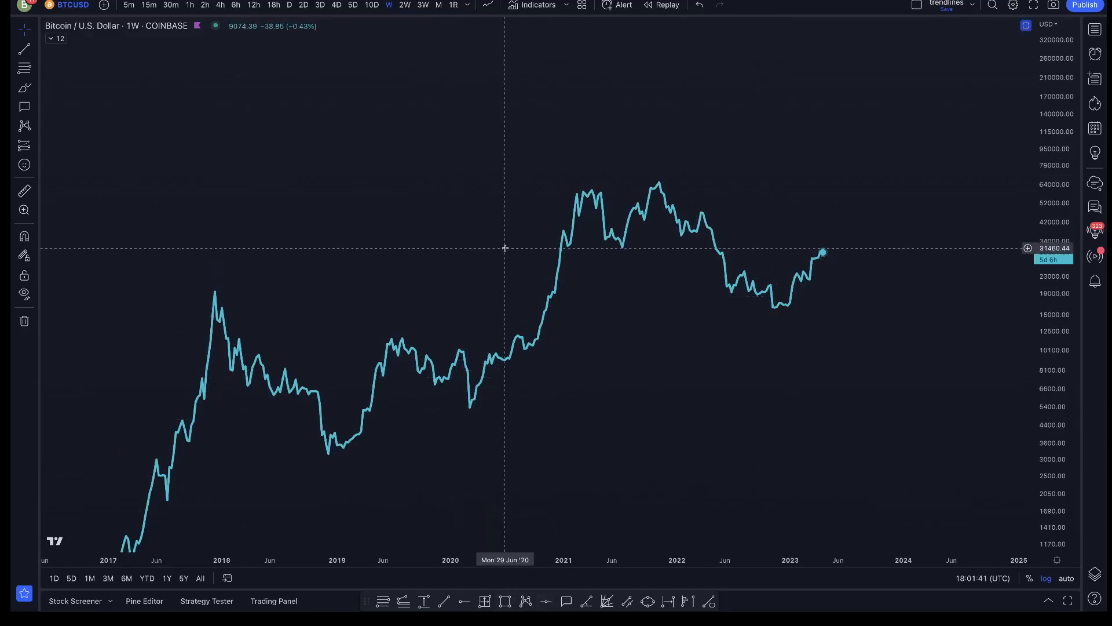
{"action": "left_click", "coordinate": [544, 603]}
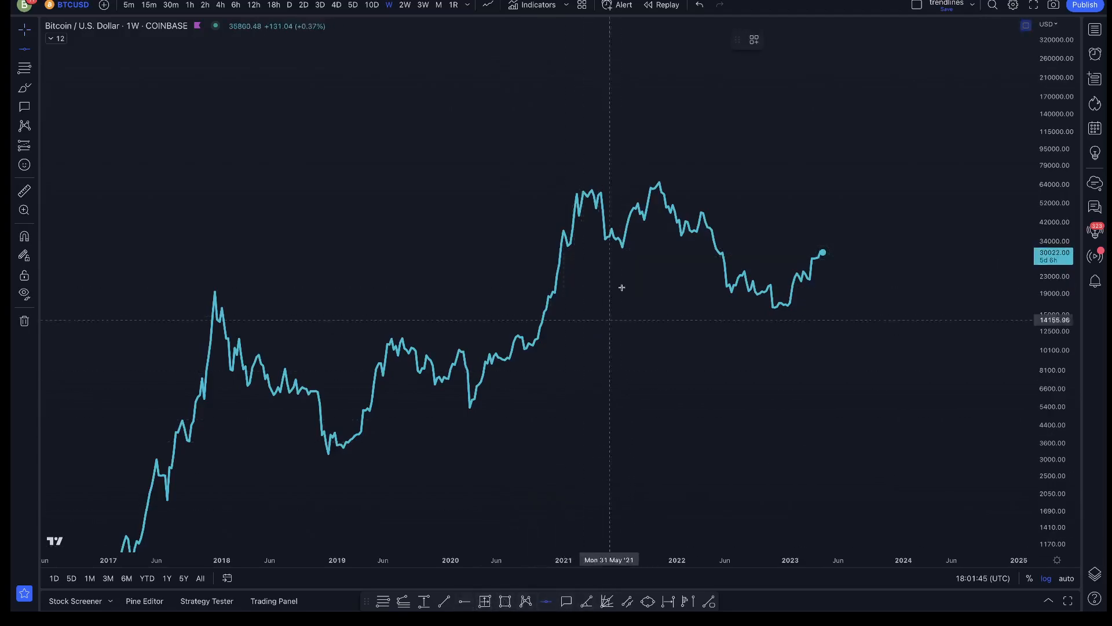
{"action": "left_click", "coordinate": [637, 248]}
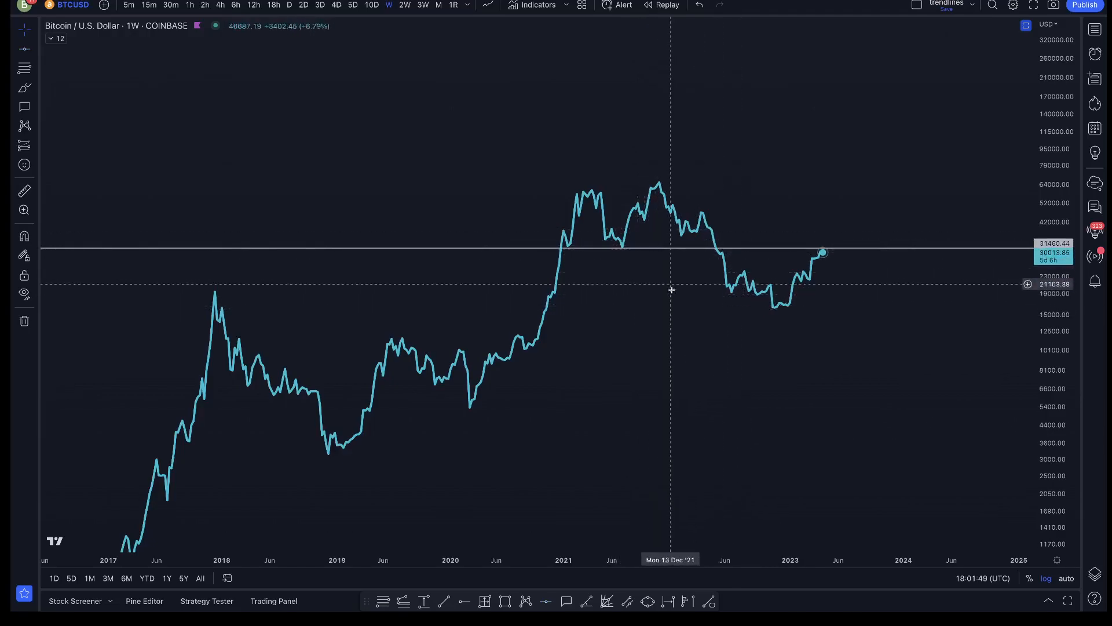
Examine how the Bitcoin price line meets the horizontal level across 2017 to 2023.
{"action": "scroll", "coordinate": [601, 285], "scroll_direction": "right", "scroll_amount": 3}
{"action": "left_click_drag", "start_coordinate": [596, 365], "coordinate": [613, 310]}
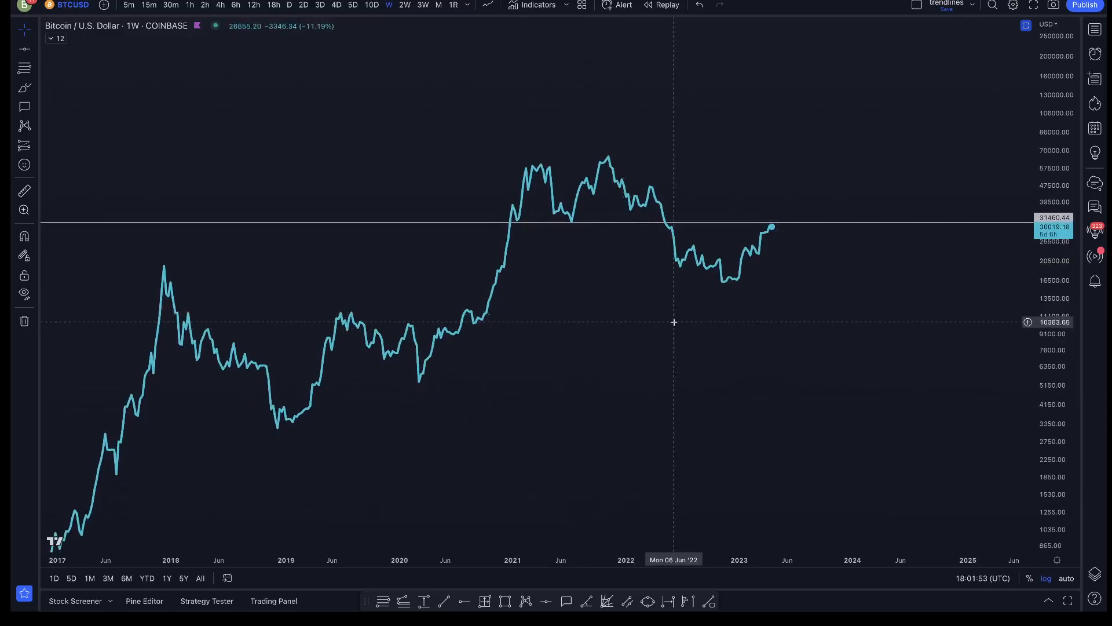
{"action": "left_click_drag", "start_coordinate": [638, 315], "coordinate": [579, 318]}
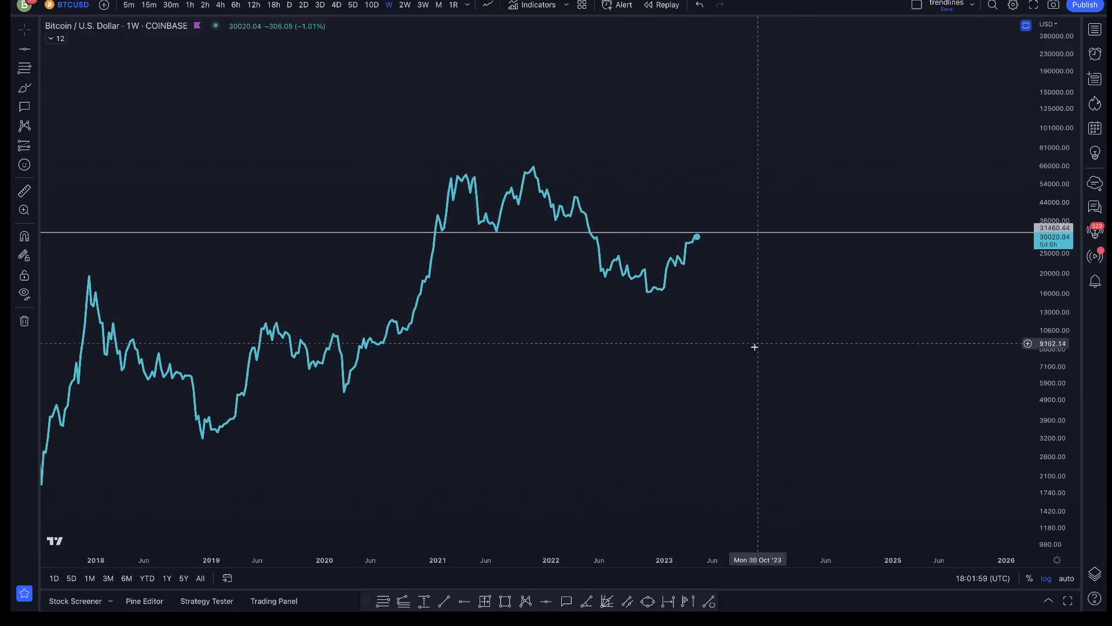
{"action": "left_click_drag", "start_coordinate": [755, 346], "coordinate": [829, 294]}
{"action": "left_click_drag", "start_coordinate": [705, 325], "coordinate": [721, 364]}
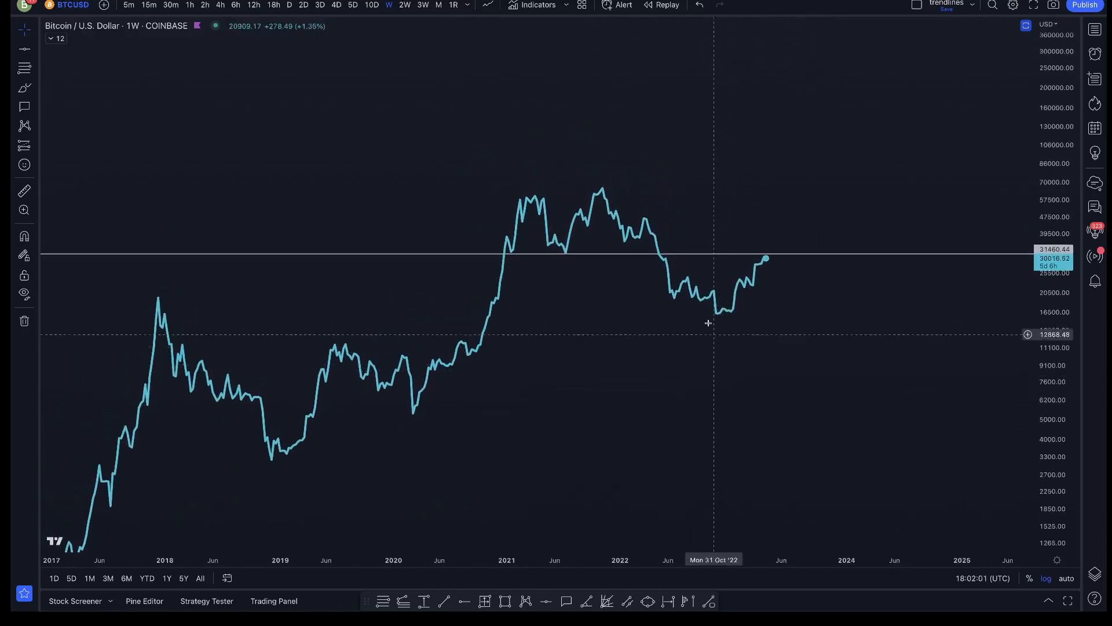
{"action": "scroll", "coordinate": [650, 112], "scroll_direction": "up", "scroll_amount": 3}
{"action": "scroll", "coordinate": [650, 112], "scroll_direction": "left", "scroll_amount": 10}
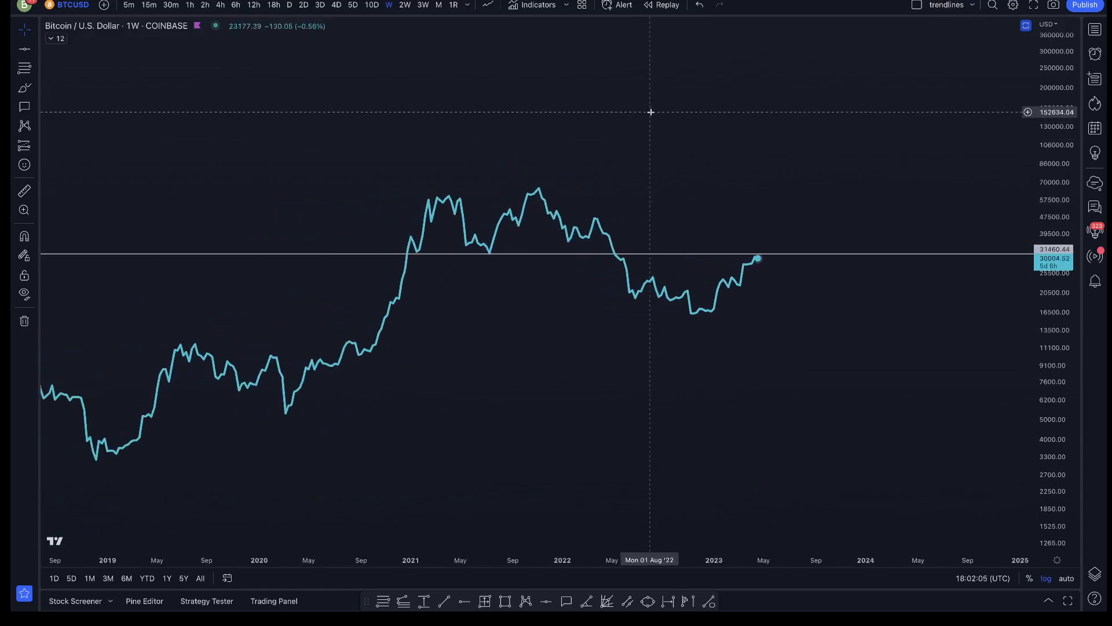
{"action": "left_click_drag", "start_coordinate": [672, 147], "coordinate": [679, 165]}
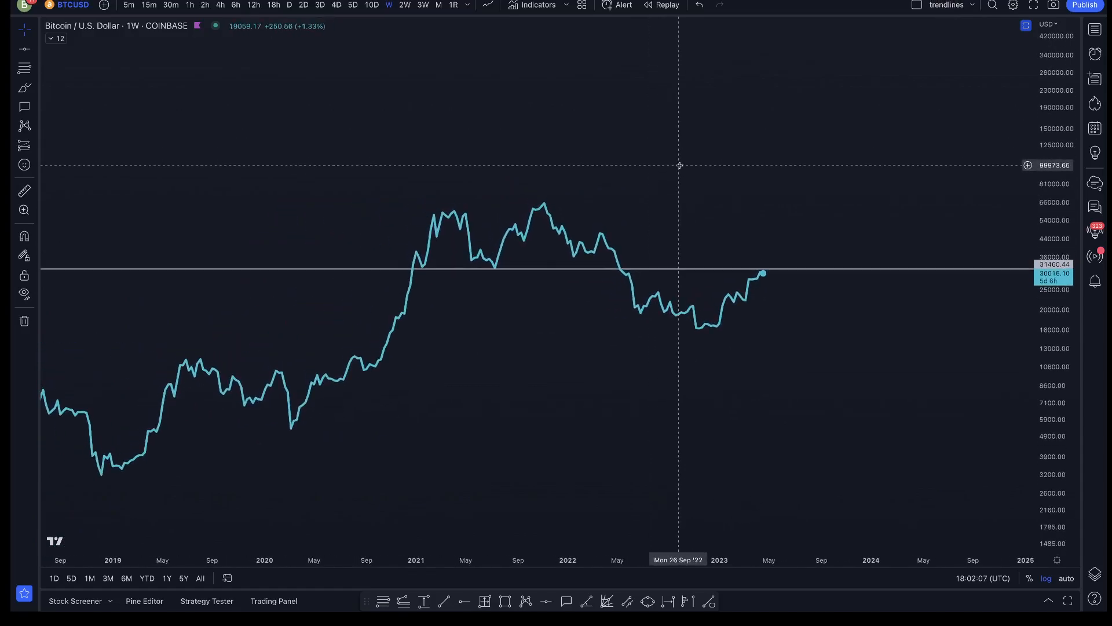
Examine the weekly Bitcoin line chart's past highs and lows around the horizontal line from 2017 to 2023.
{"action": "scroll", "coordinate": [679, 166], "scroll_direction": "down", "scroll_amount": 2}
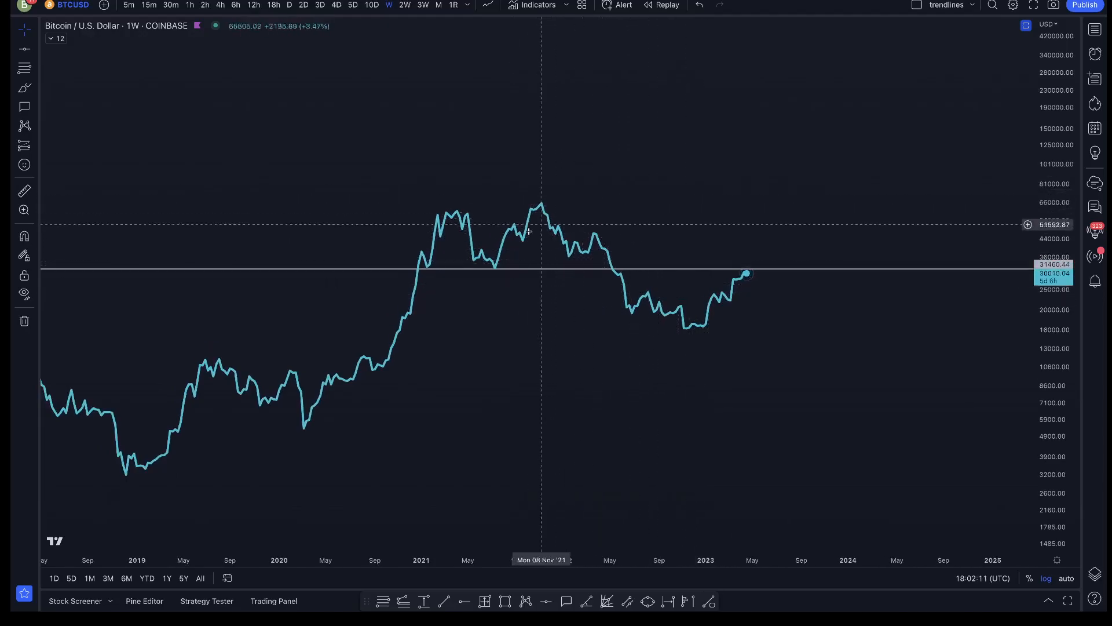
{"action": "left_click_drag", "start_coordinate": [561, 350], "coordinate": [636, 284]}
{"action": "left_click_drag", "start_coordinate": [573, 313], "coordinate": [666, 283]}
{"action": "scroll", "coordinate": [667, 283], "scroll_direction": "down", "scroll_amount": 2}
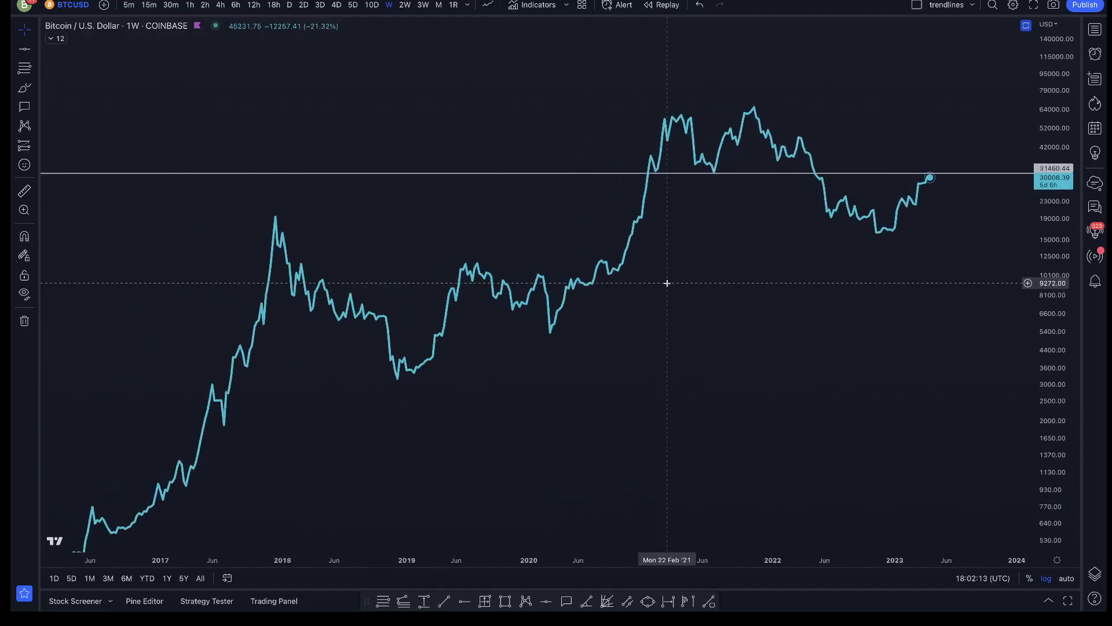
{"action": "left_click_drag", "start_coordinate": [471, 80], "coordinate": [458, 125]}
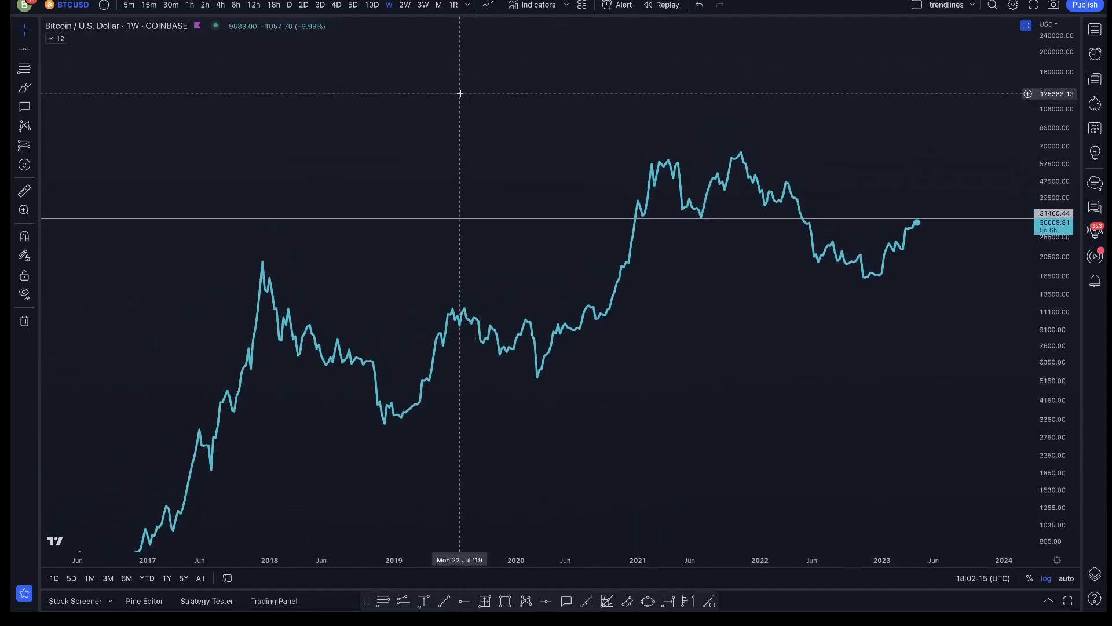
{"action": "left_click_drag", "start_coordinate": [461, 89], "coordinate": [427, 114]}
{"action": "scroll", "coordinate": [427, 114], "scroll_direction": "up", "scroll_amount": 2}
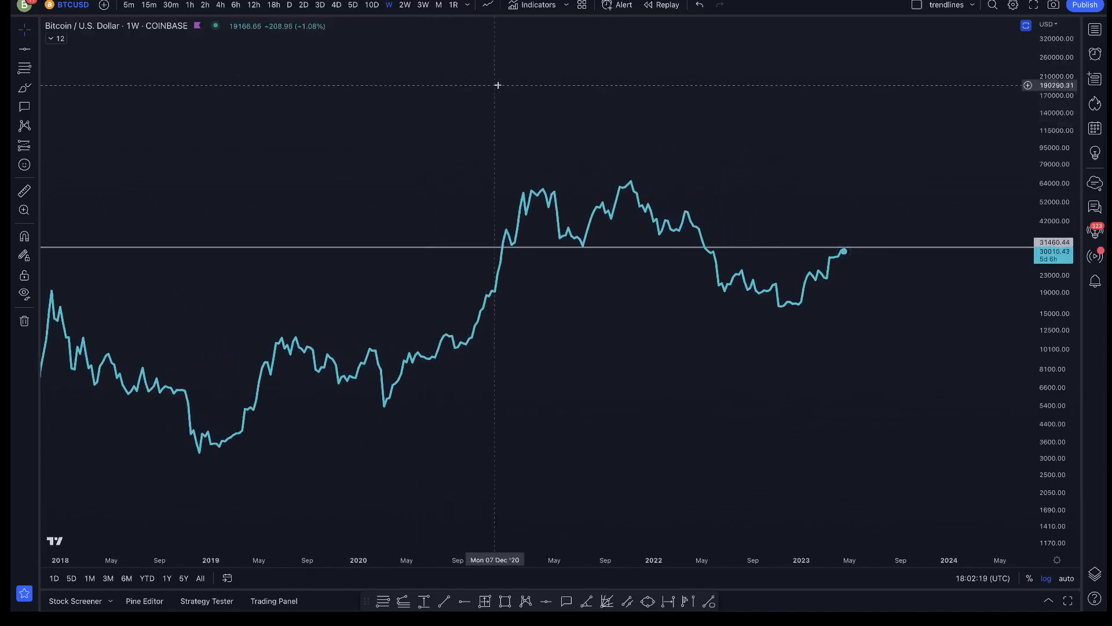
{"action": "left_click_drag", "start_coordinate": [498, 85], "coordinate": [479, 121]}
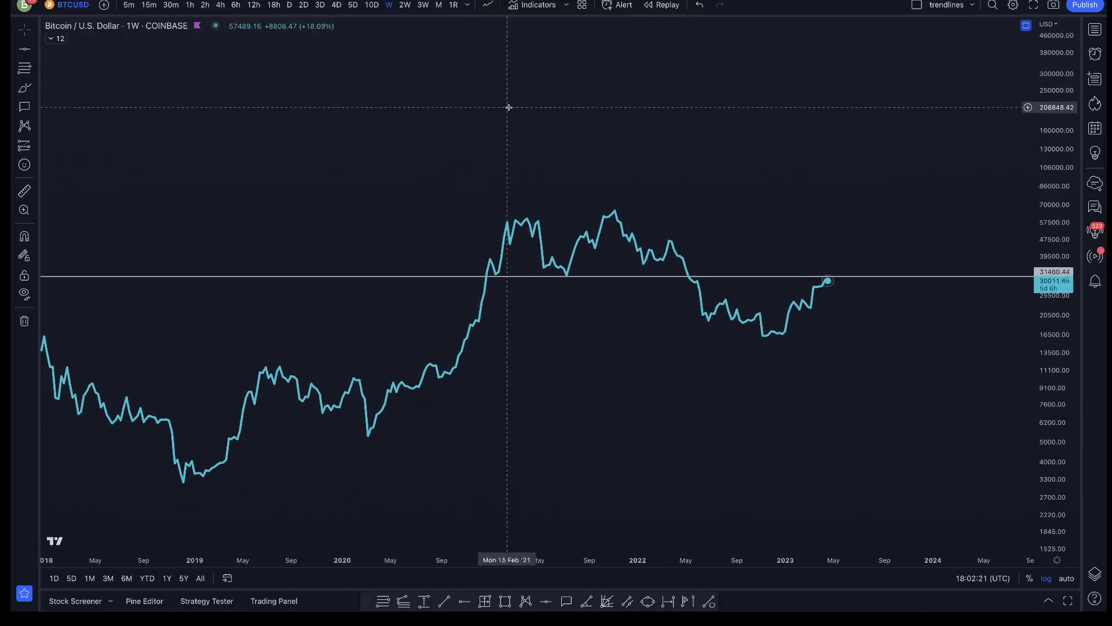
Change the chart type from Line to Heikin Ashi and view the candles from 2020 to 2023.
{"action": "left_click", "coordinate": [486, 6]}
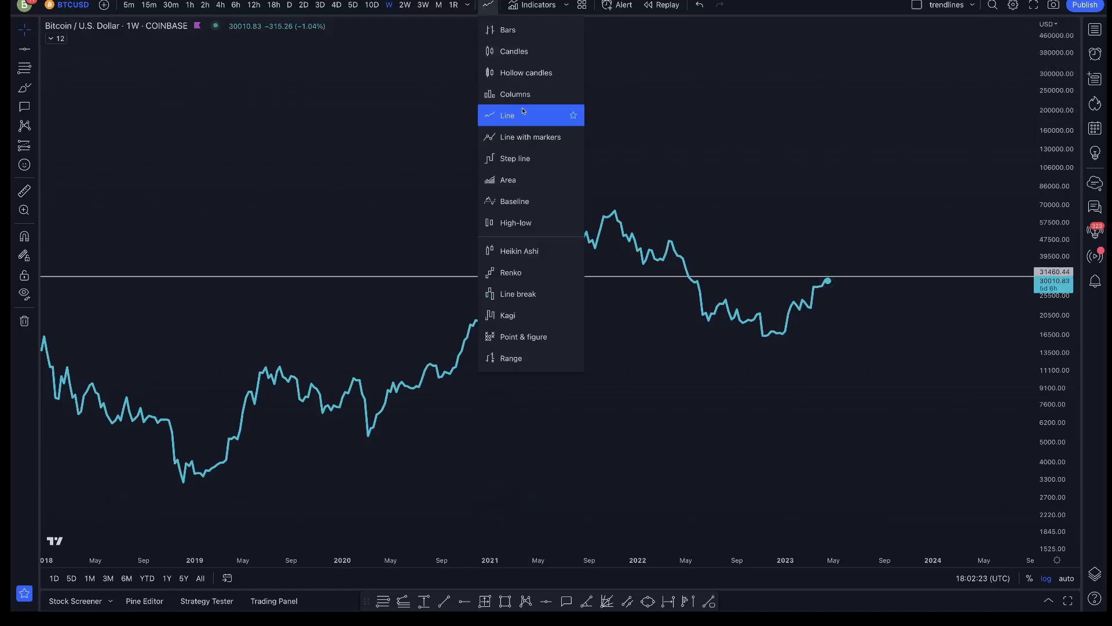
{"action": "left_click", "coordinate": [513, 258]}
{"action": "scroll", "coordinate": [628, 330], "scroll_direction": "up", "scroll_amount": 5}
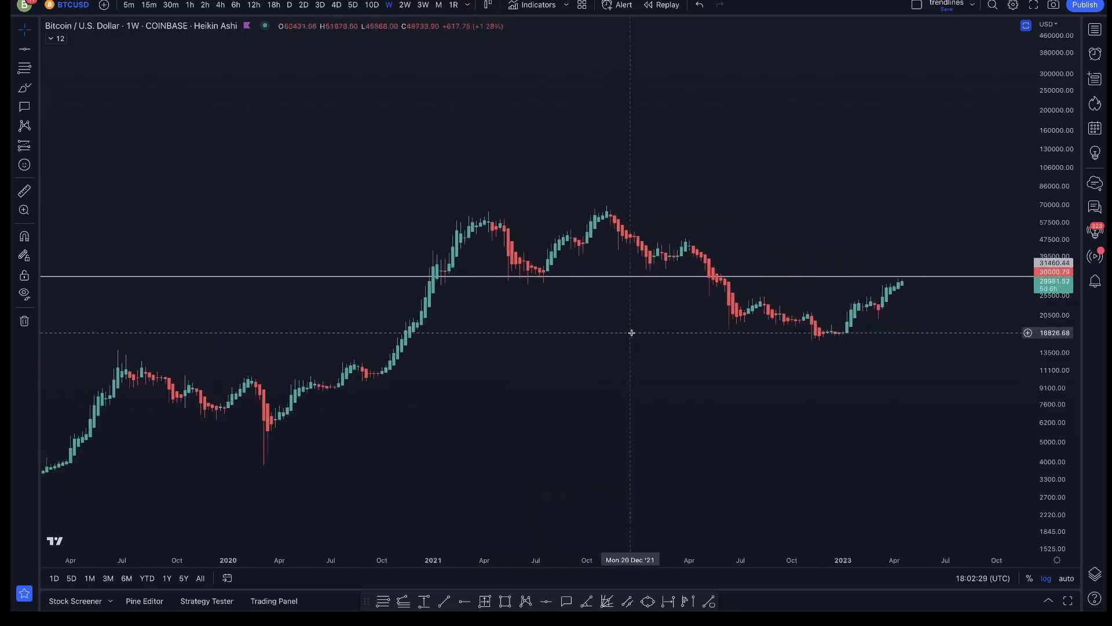
{"action": "scroll", "coordinate": [631, 333], "scroll_direction": "right", "scroll_amount": 3}
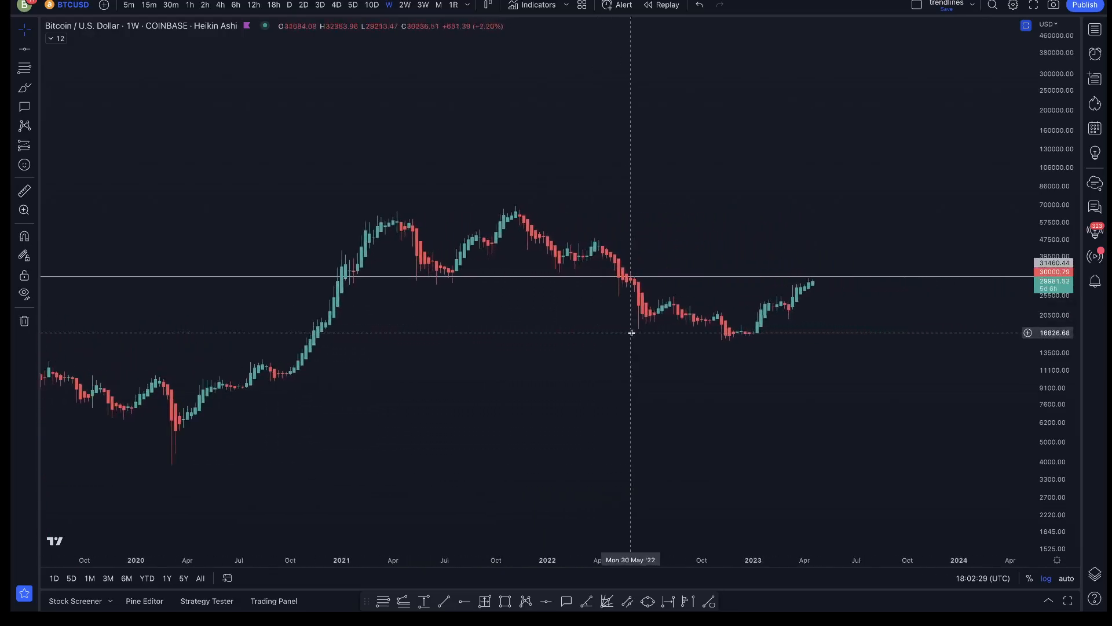
Display the Bitcoin price as a Renko chart, followed by a Line break chart.
{"action": "left_click", "coordinate": [488, 5]}
{"action": "left_click", "coordinate": [512, 273]}
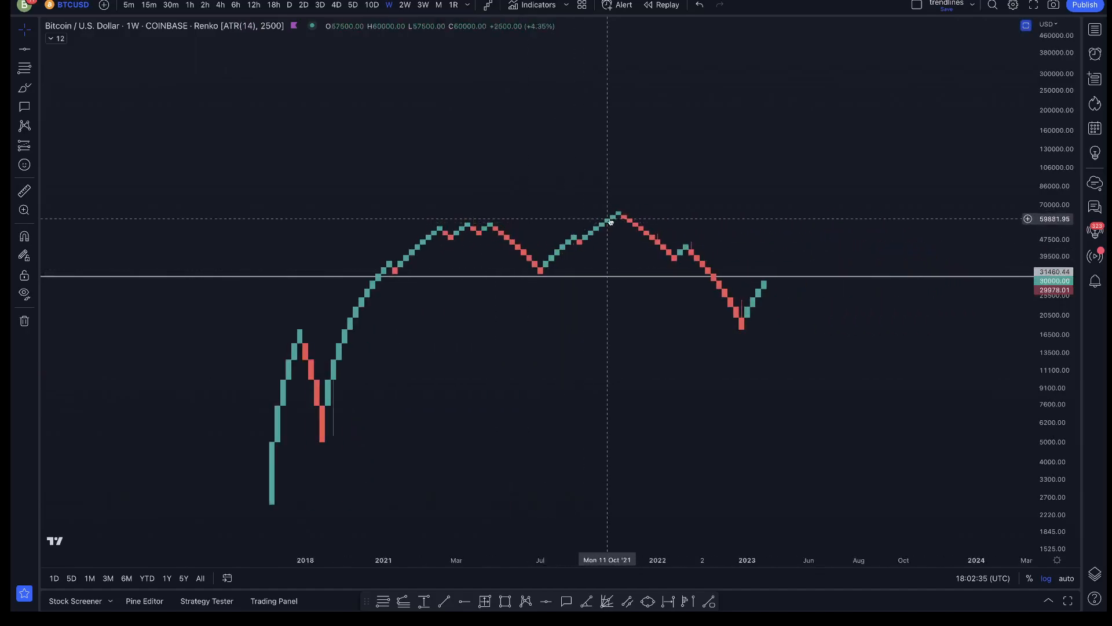
{"action": "left_click", "coordinate": [488, 5]}
{"action": "left_click", "coordinate": [519, 296]}
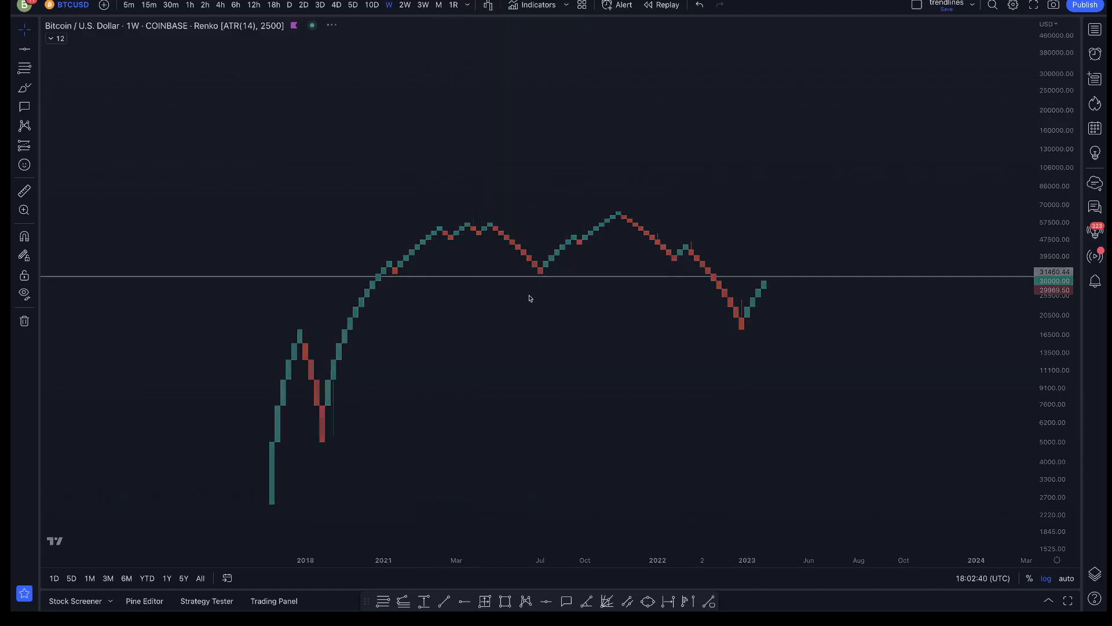
{"action": "scroll", "coordinate": [558, 207], "scroll_direction": "right", "scroll_amount": 3}
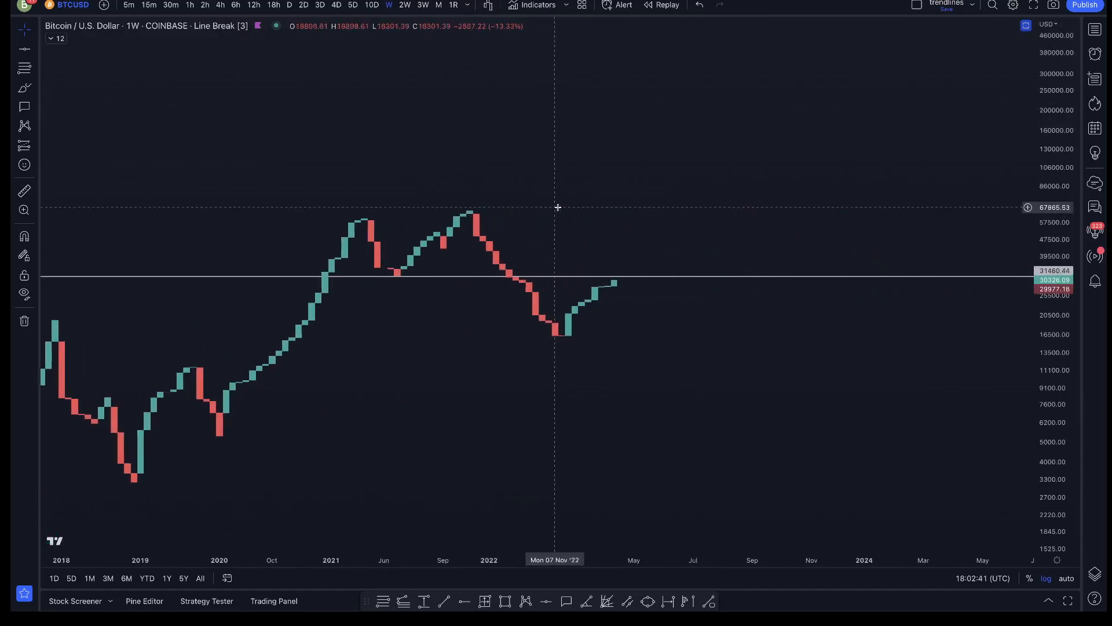
Switch the weekly BTCUSD chart to the Kagi chart type and view its history back to 2017.
{"action": "left_click", "coordinate": [488, 6]}
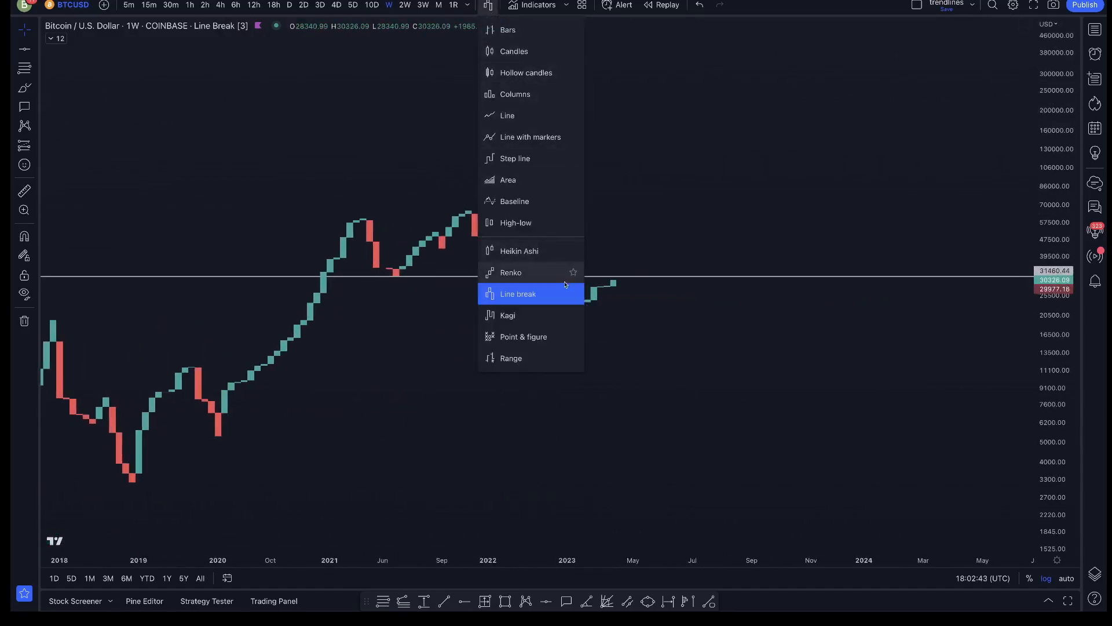
{"action": "left_click", "coordinate": [542, 315]}
{"action": "scroll", "coordinate": [523, 315], "scroll_direction": "left", "scroll_amount": 10}
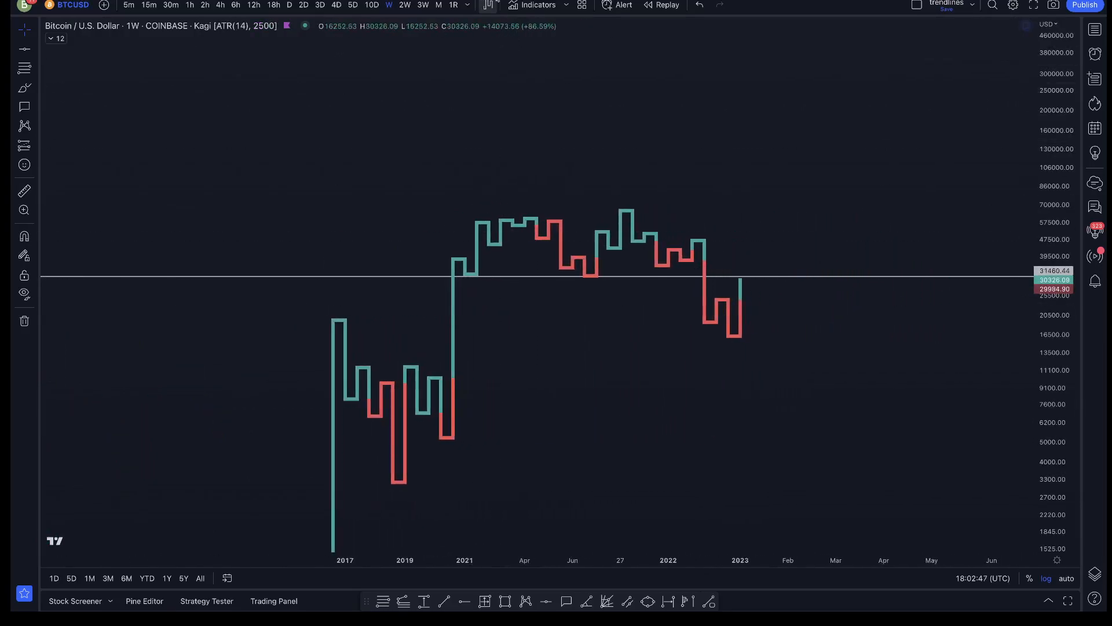
Switch the chart type to Candles for comparison and return it to Line.
{"action": "left_click", "coordinate": [487, 5]}
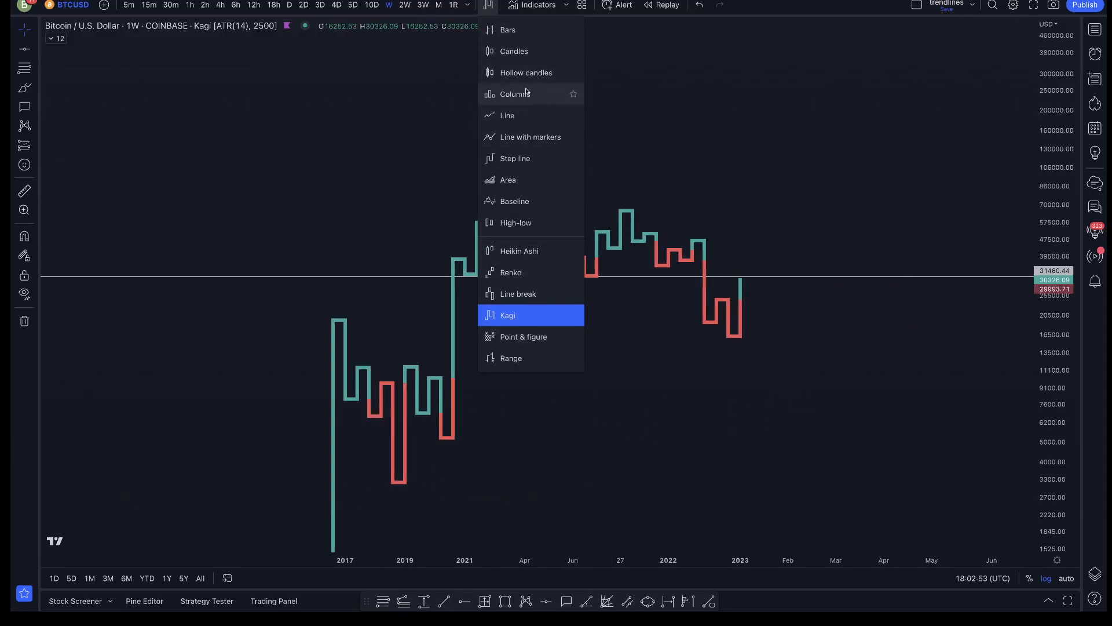
{"action": "left_click", "coordinate": [514, 51]}
{"action": "scroll", "coordinate": [613, 164], "scroll_direction": "down", "scroll_amount": 3}
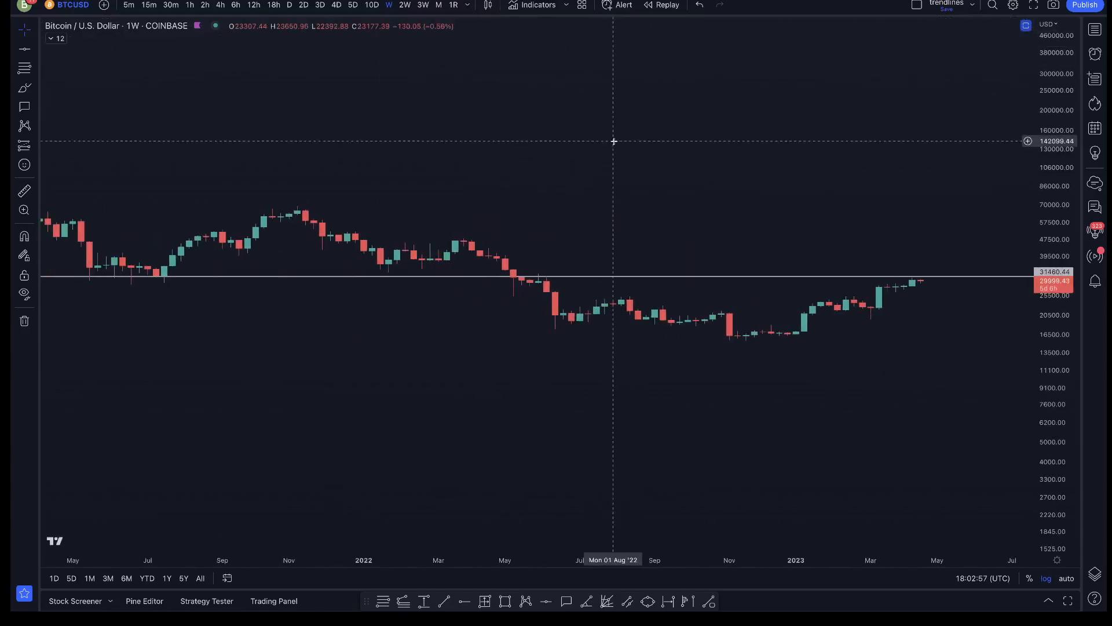
{"action": "left_click", "coordinate": [491, 7]}
{"action": "left_click", "coordinate": [507, 115]}
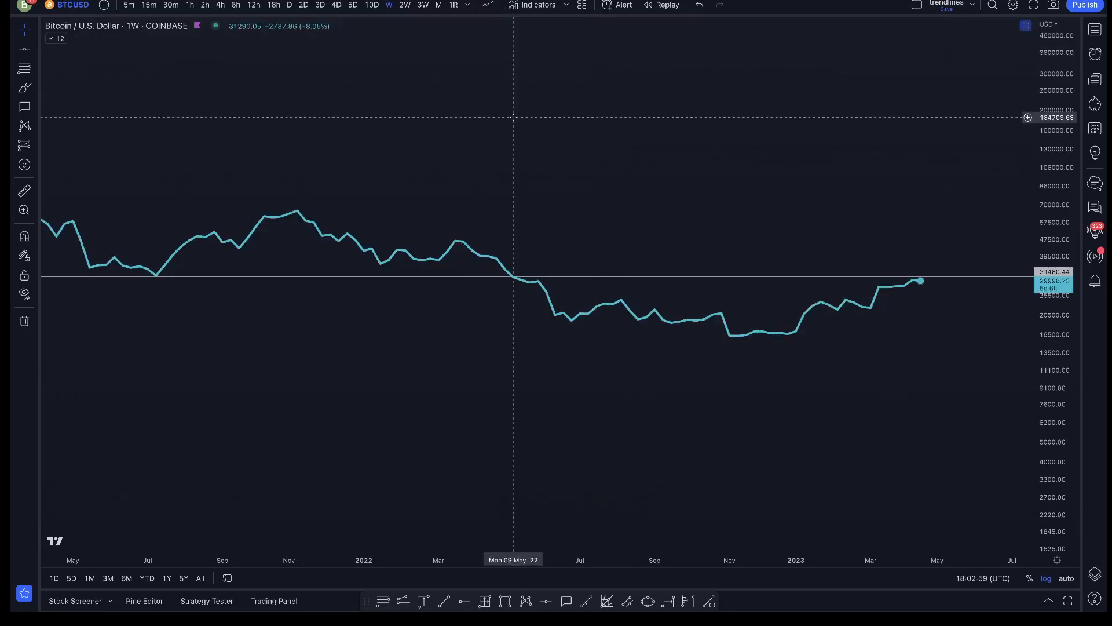
Change the chart type to Area and view the price history from 2020 to 2023.
{"action": "left_click", "coordinate": [489, 6]}
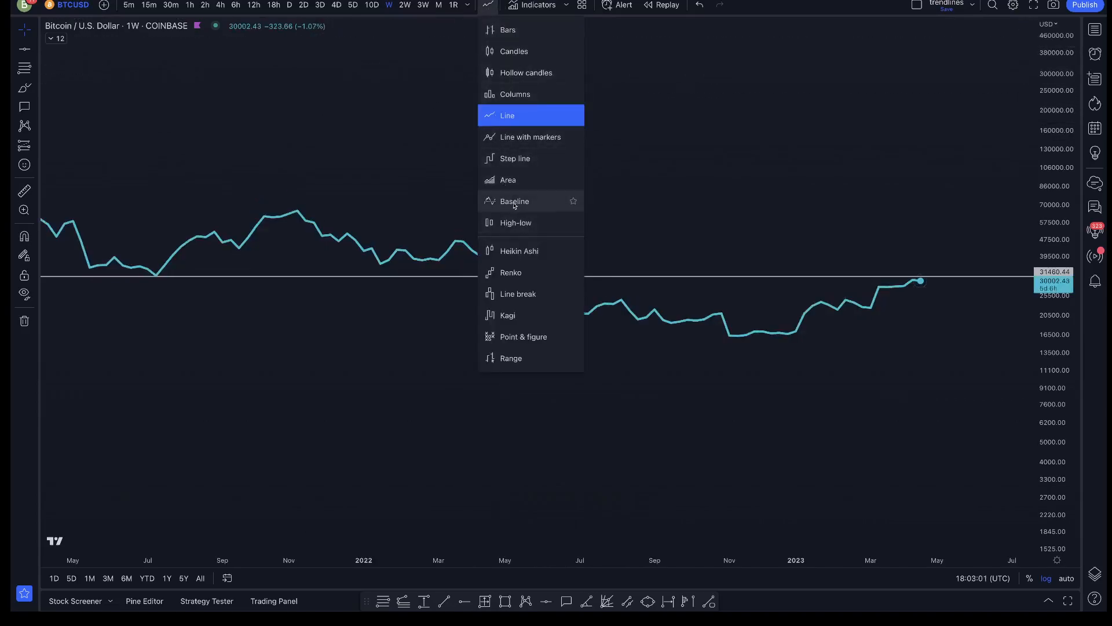
{"action": "left_click", "coordinate": [512, 183]}
{"action": "scroll", "coordinate": [615, 212], "scroll_direction": "down", "scroll_amount": 5}
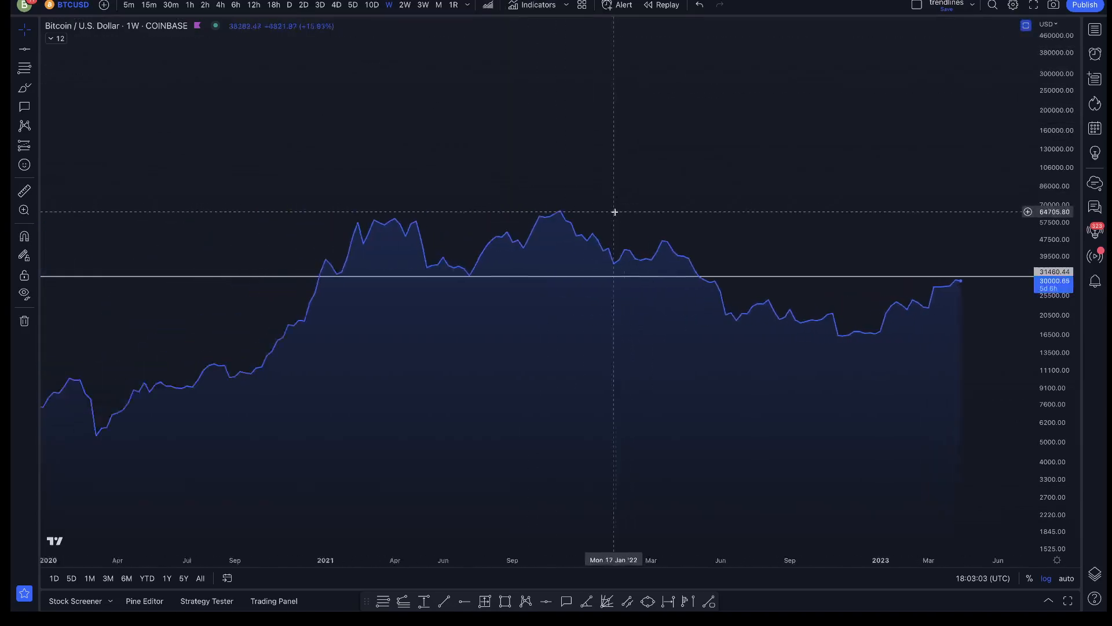
Display the Bitcoin price as Columns, followed by a Step line chart.
{"action": "left_click", "coordinate": [488, 6]}
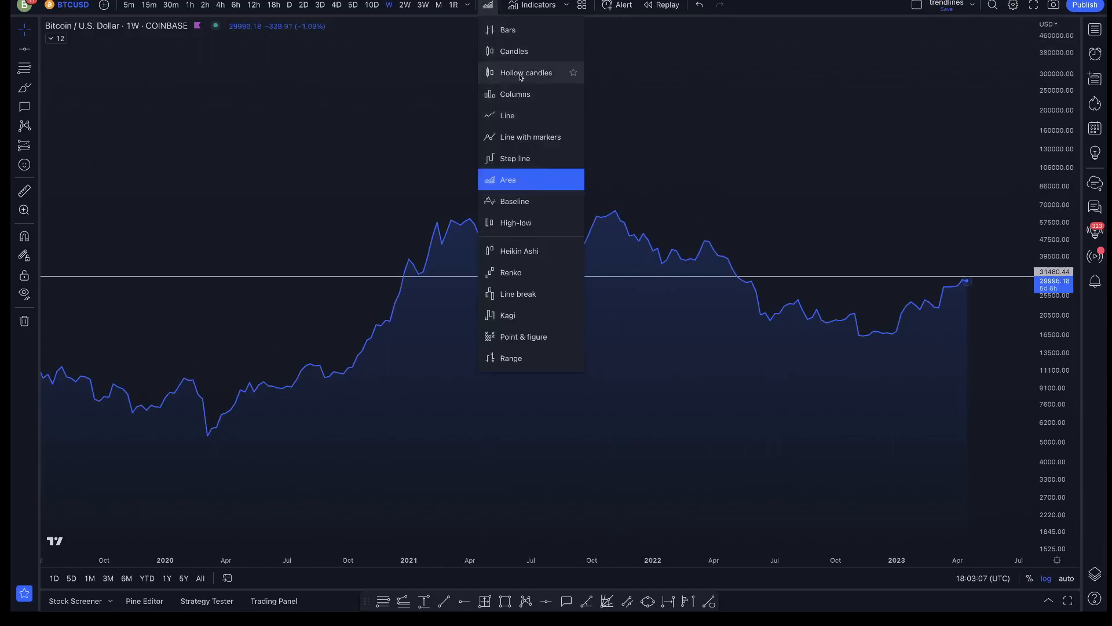
{"action": "left_click", "coordinate": [521, 93]}
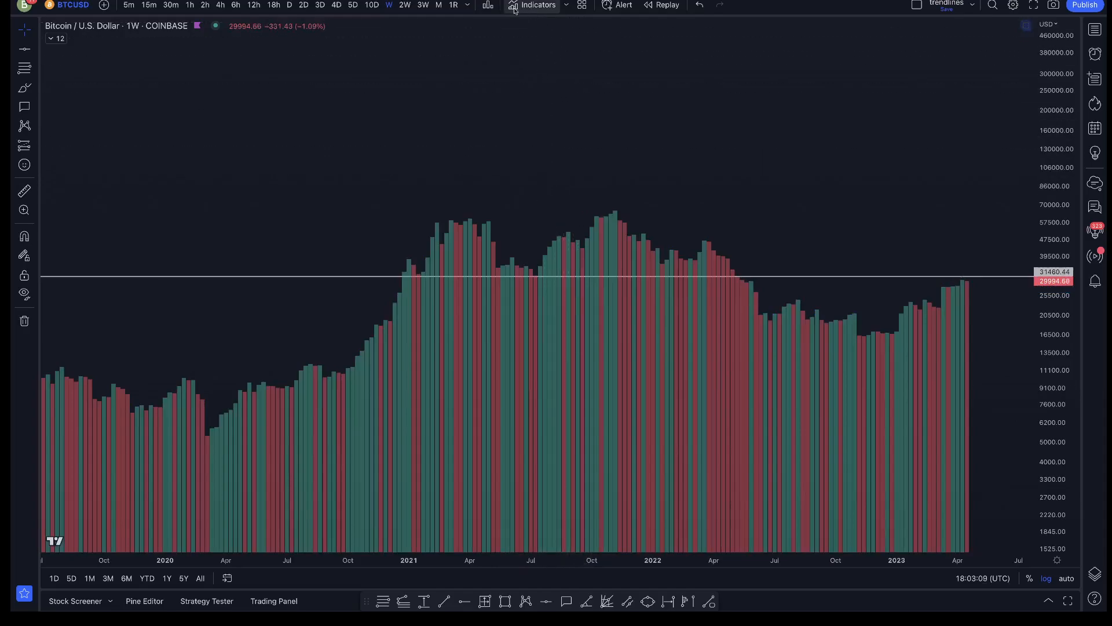
{"action": "left_click", "coordinate": [495, 6]}
{"action": "left_click", "coordinate": [520, 158]}
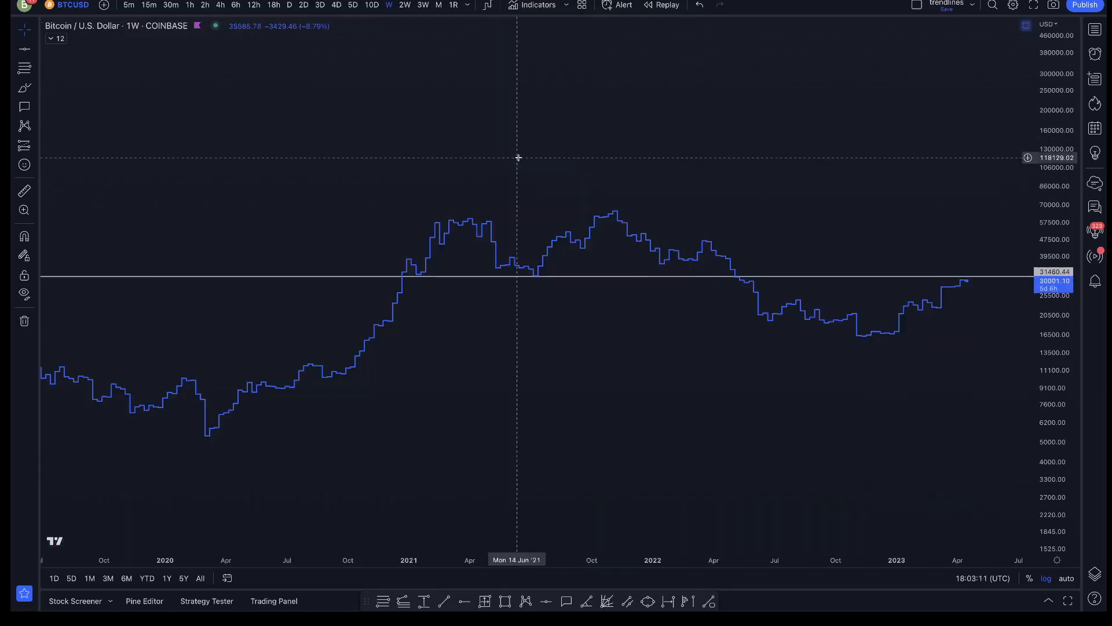
Display the Bitcoin price as a Baseline chart, followed by a High-low chart.
{"action": "left_click", "coordinate": [487, 7]}
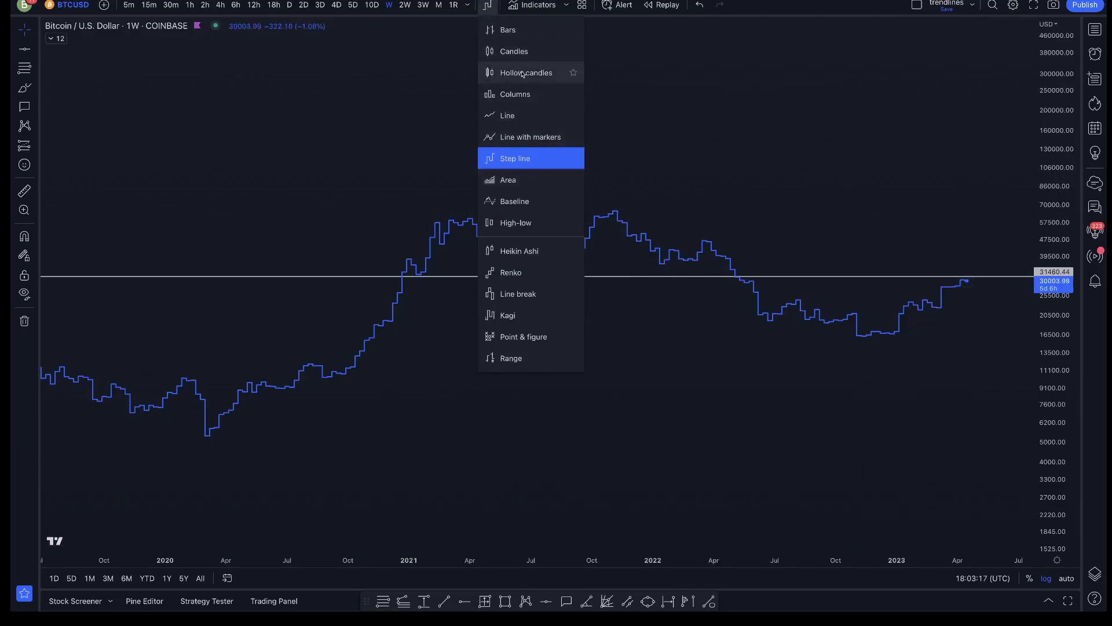
{"action": "left_click", "coordinate": [516, 201]}
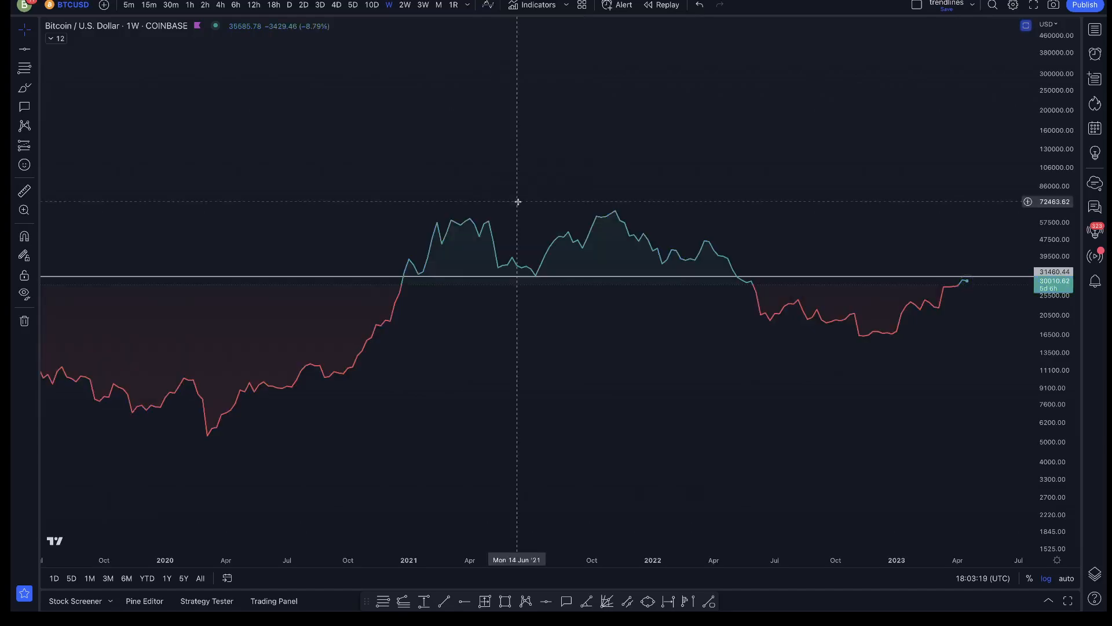
{"action": "left_click", "coordinate": [484, 8]}
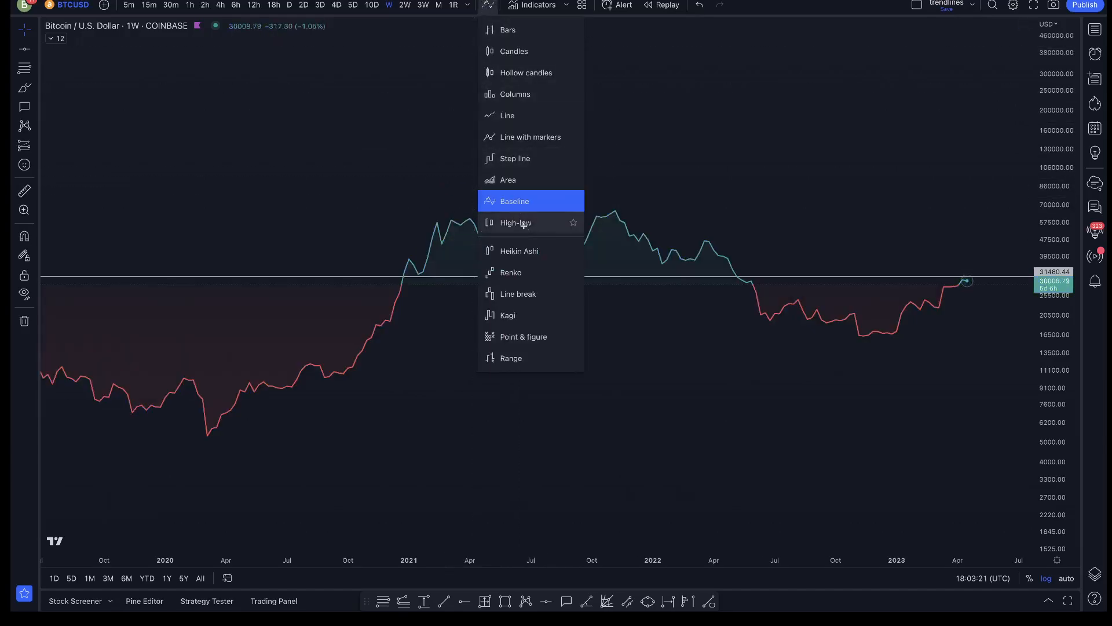
{"action": "left_click", "coordinate": [526, 223]}
Set the chart type to Heikin Ashi and bring the candles from 2019 to 2023 into view.
{"action": "left_click", "coordinate": [488, 5]}
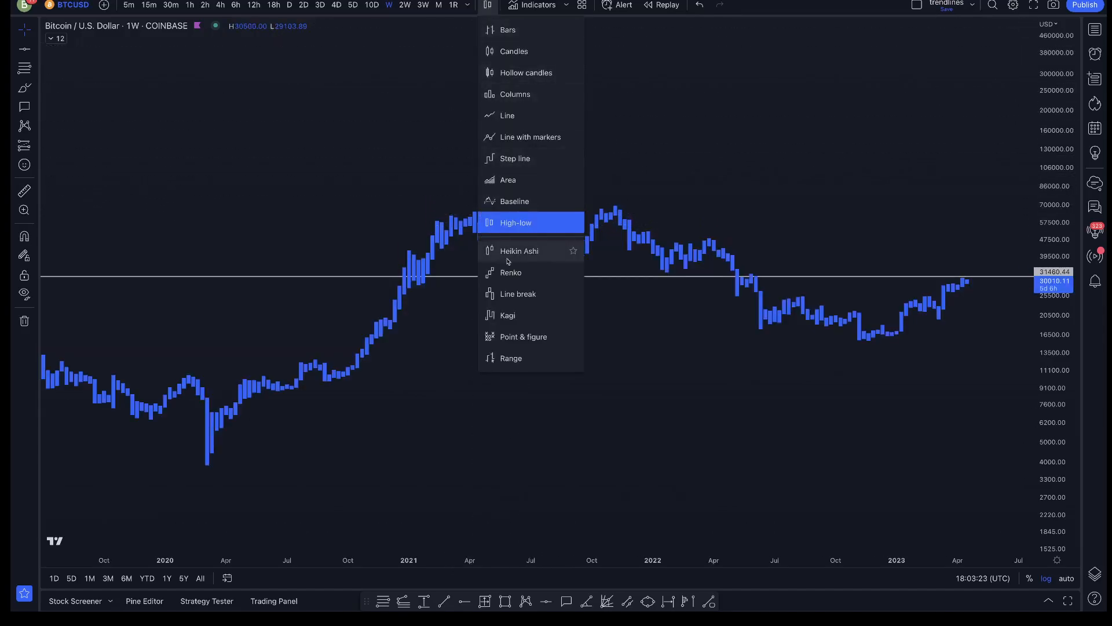
{"action": "left_click", "coordinate": [511, 252]}
{"action": "scroll", "coordinate": [627, 338], "scroll_direction": "right", "scroll_amount": 5}
{"action": "scroll", "coordinate": [627, 337], "scroll_direction": "left", "scroll_amount": 5}
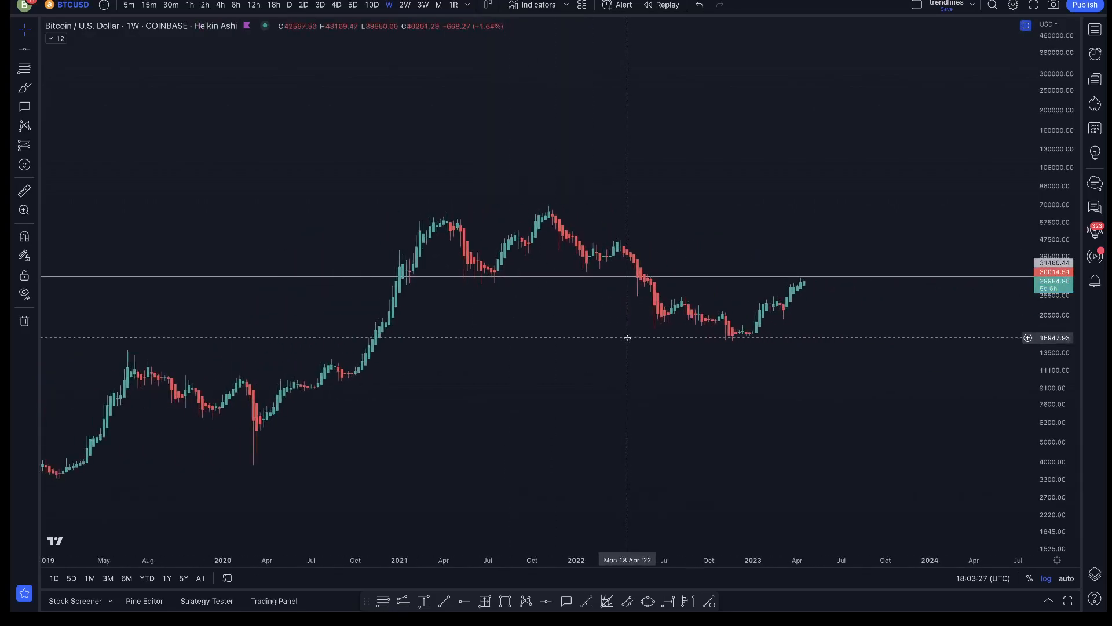
{"action": "left_click", "coordinate": [491, 5]}
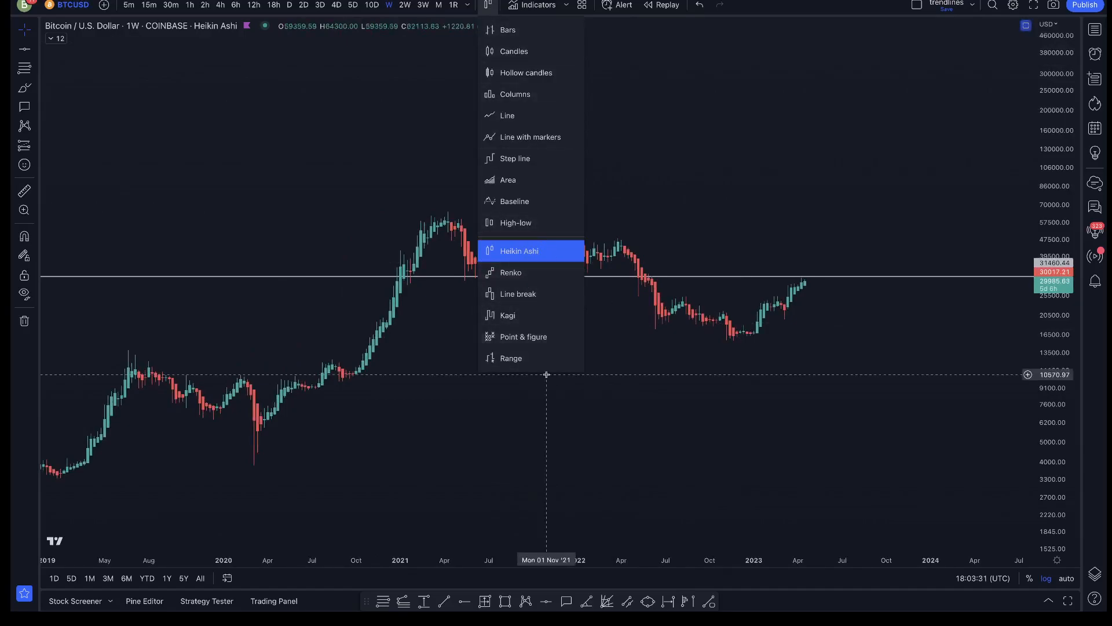
{"action": "left_click_drag", "start_coordinate": [767, 124], "coordinate": [756, 178]}
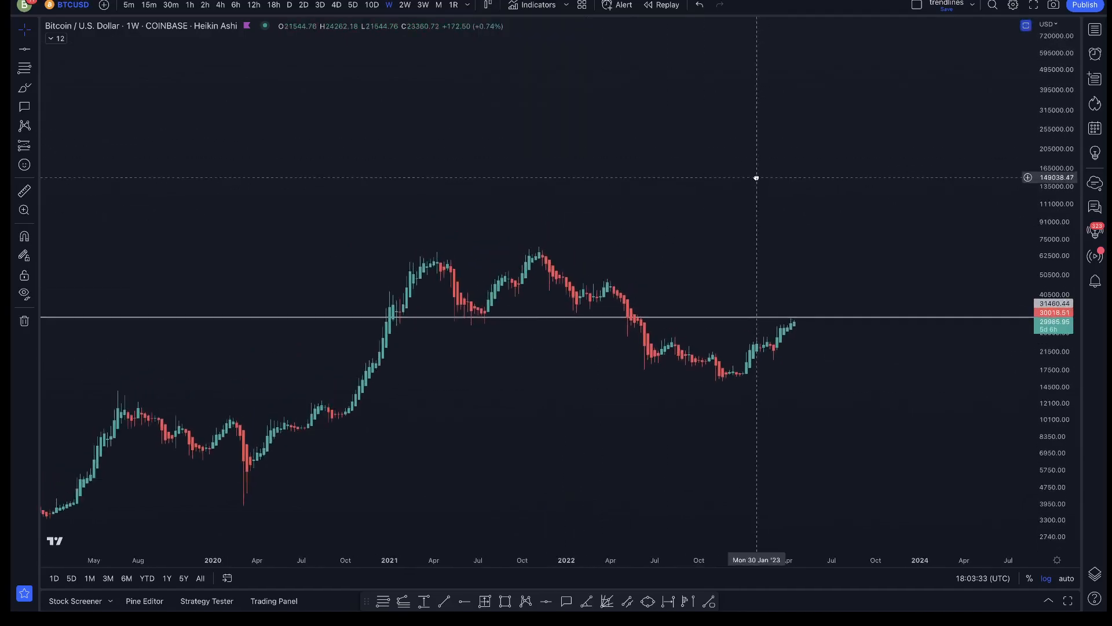
{"action": "left_click", "coordinate": [489, 5]}
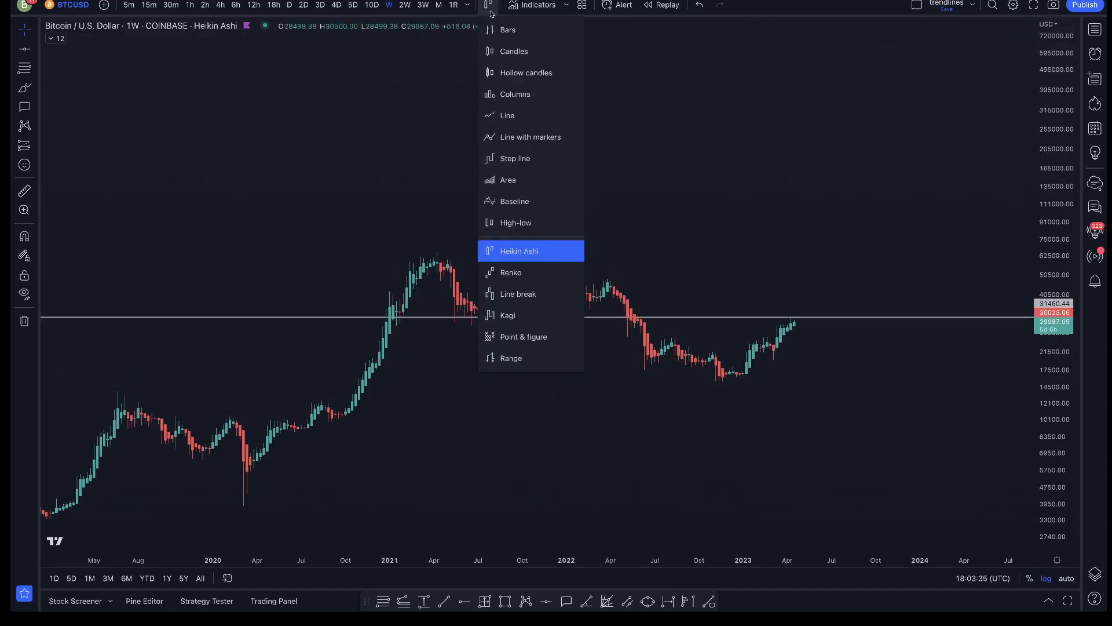
{"action": "left_click_drag", "start_coordinate": [777, 139], "coordinate": [741, 163]}
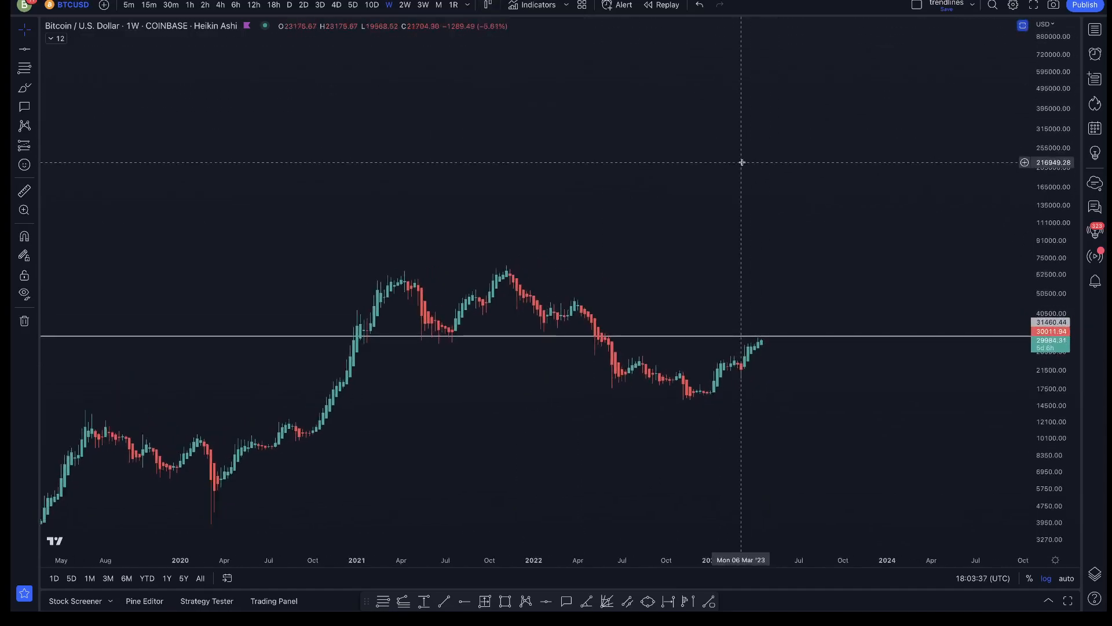
{"action": "scroll", "coordinate": [741, 163], "scroll_direction": "left", "scroll_amount": 5}
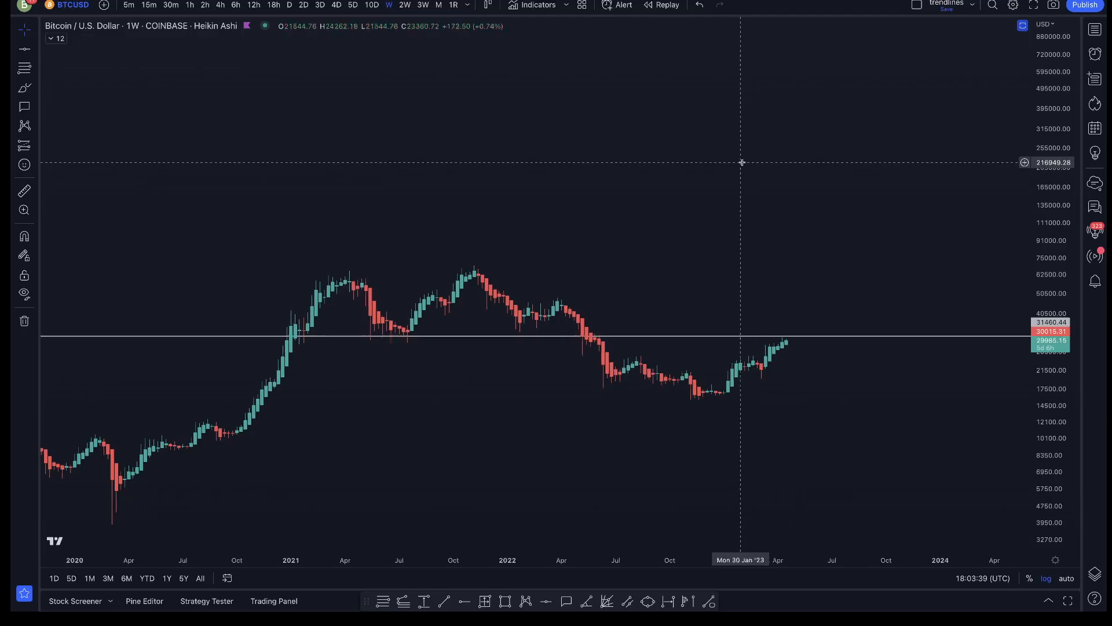
{"action": "scroll", "coordinate": [741, 162], "scroll_direction": "left", "scroll_amount": 10}
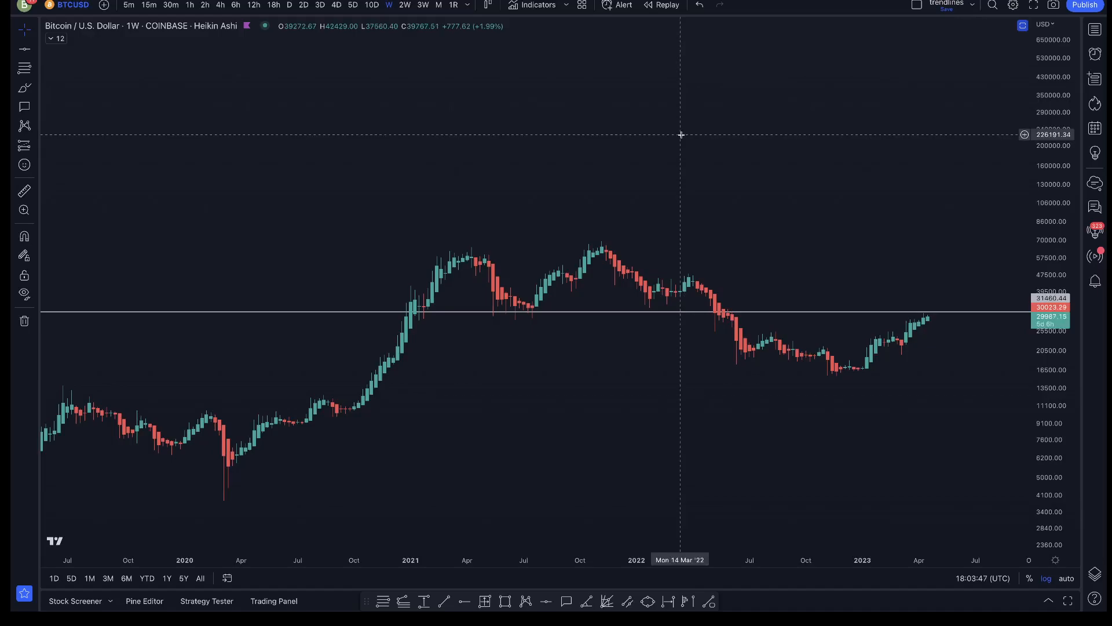
{"action": "key", "text": "ctrl+Up"}
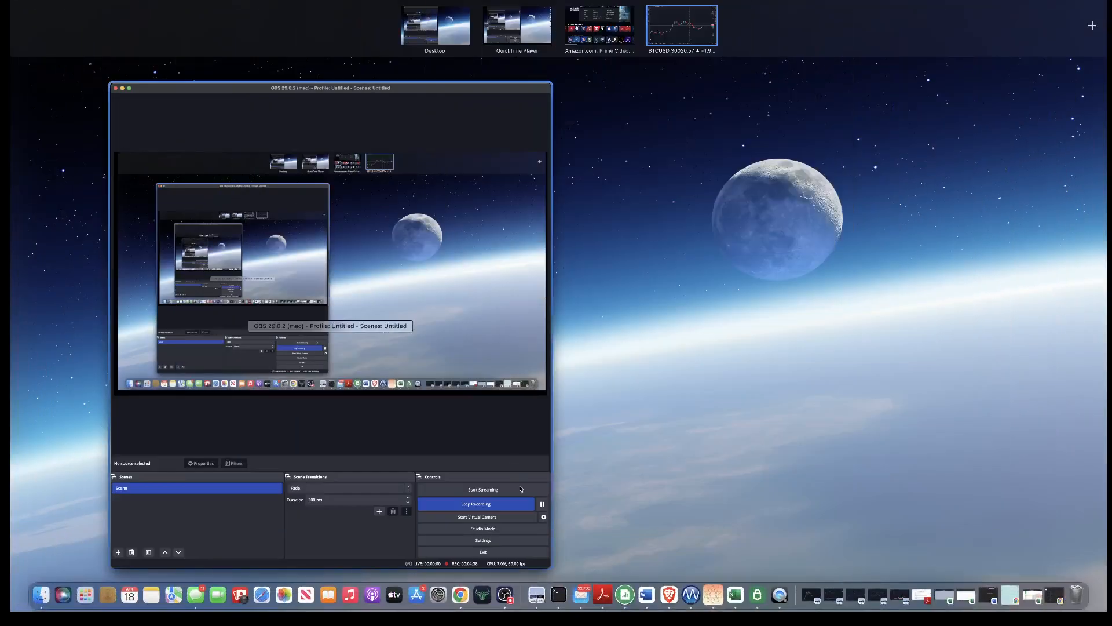